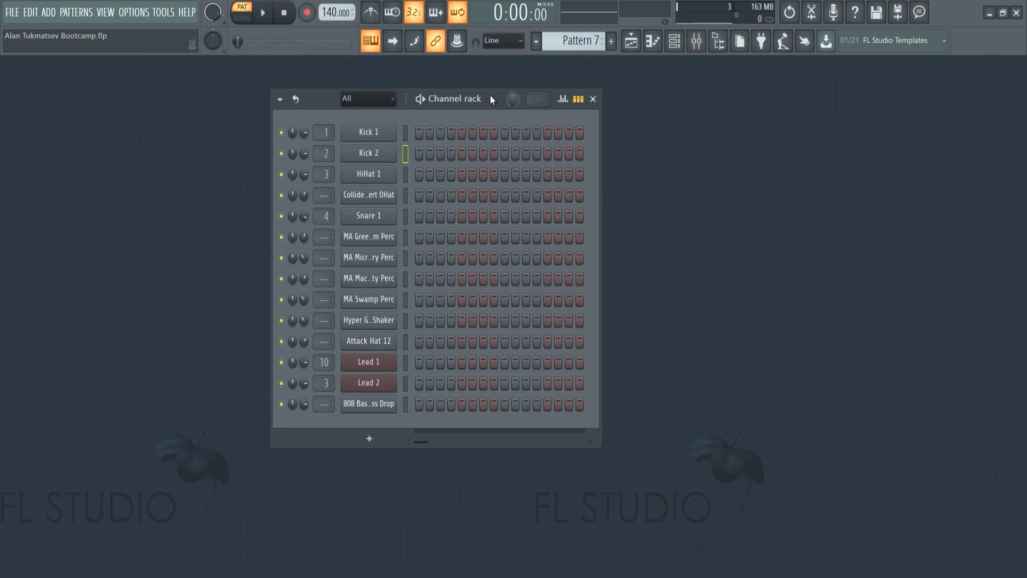
Open the piano roll for the Lead 1 channel and review the available scale highlighting options
right_click(388, 358)
left_click(411, 357)
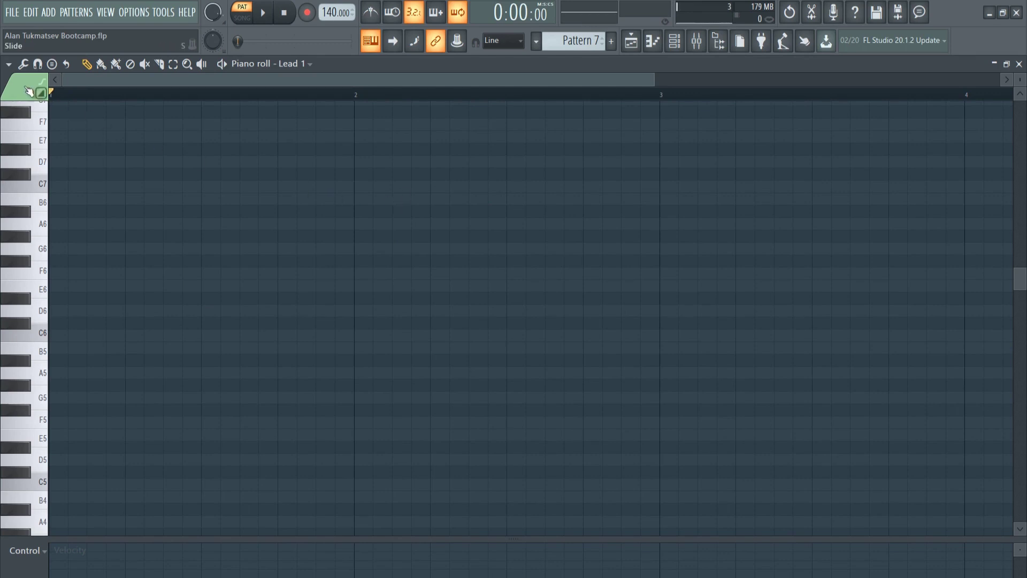
left_click(11, 69)
mouse_move(36, 143)
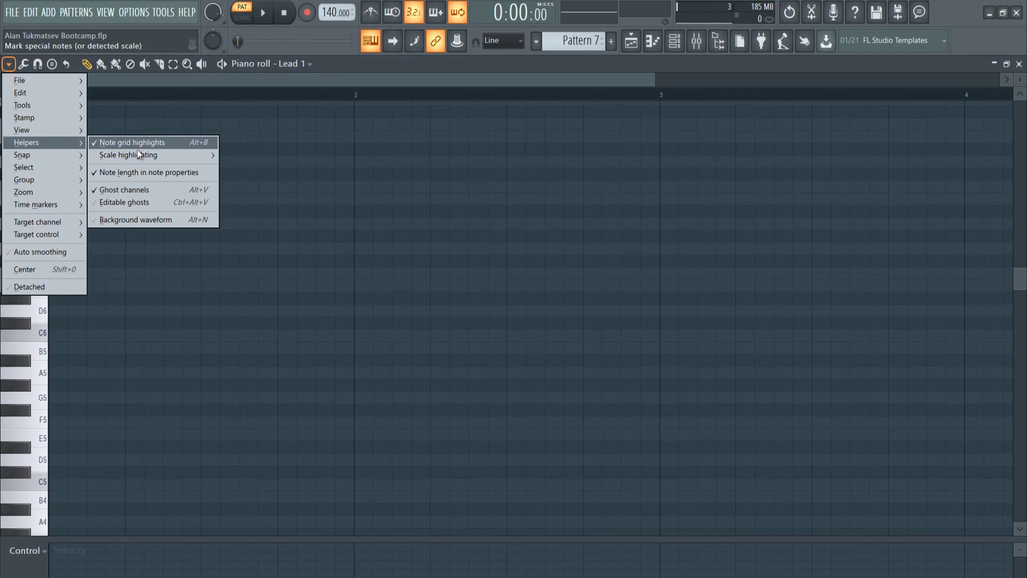
mouse_move(136, 155)
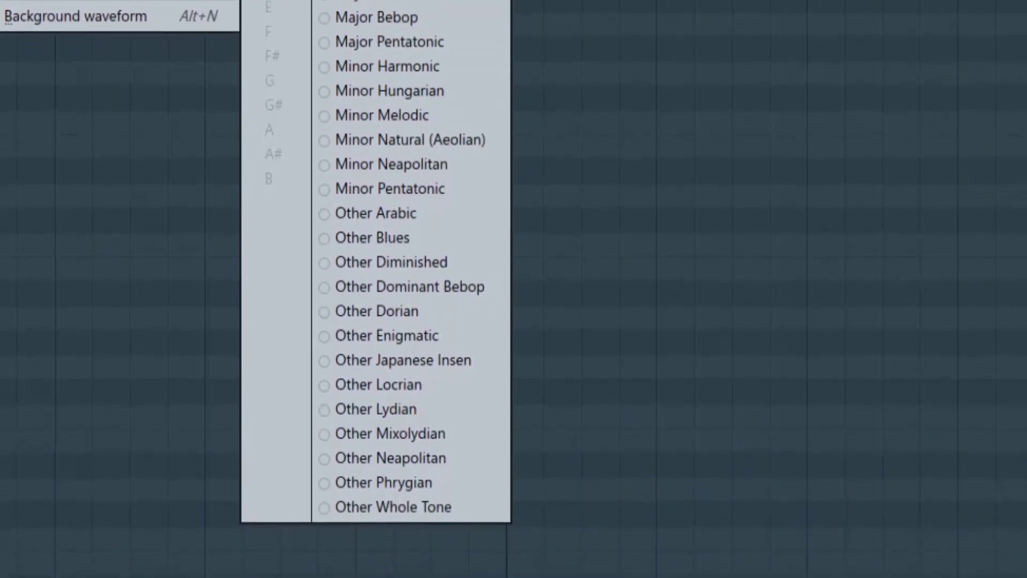
key("Escape")
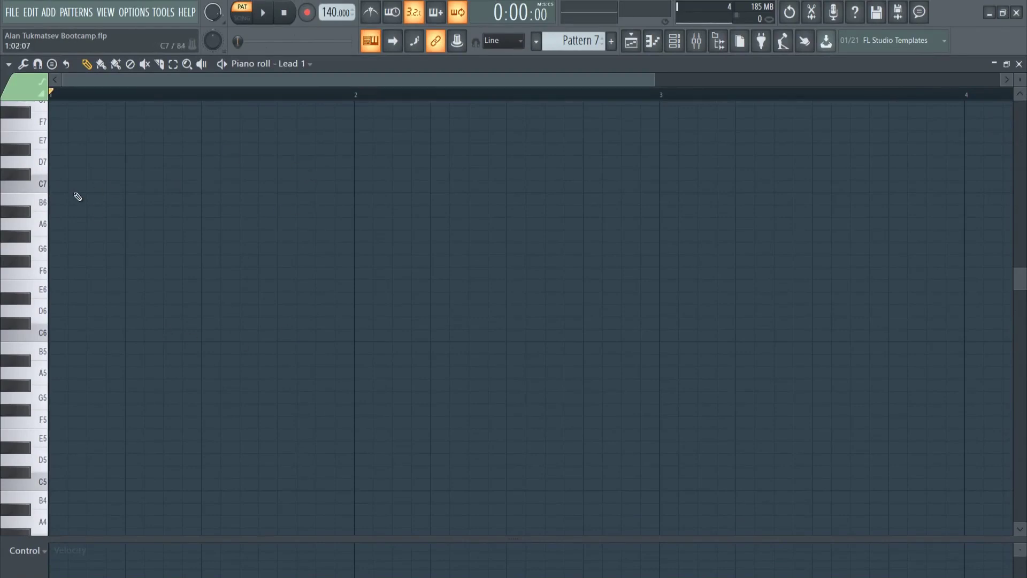
Set the piano roll's scale highlighting to Automatic
left_click(10, 65)
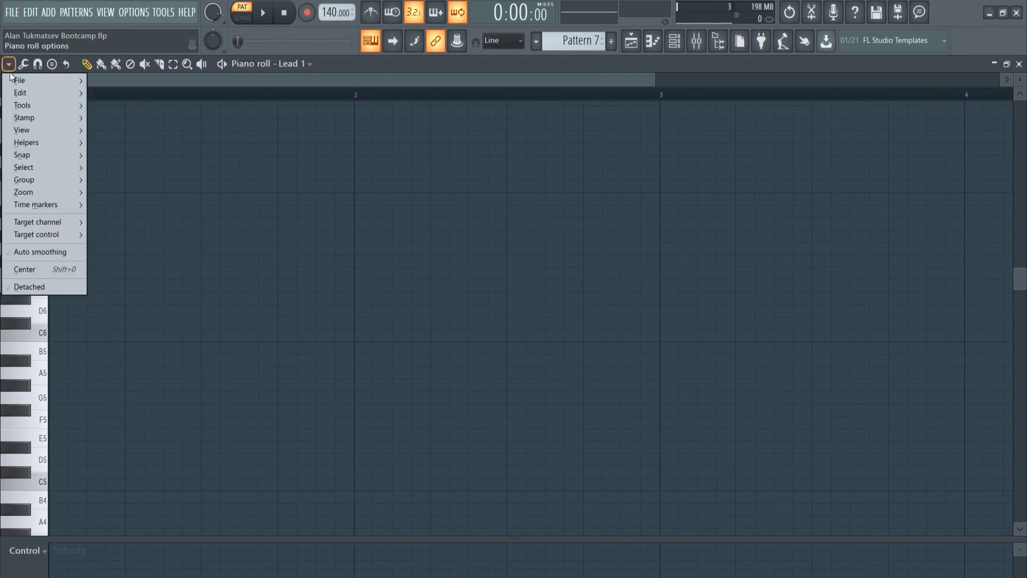
mouse_move(12, 78)
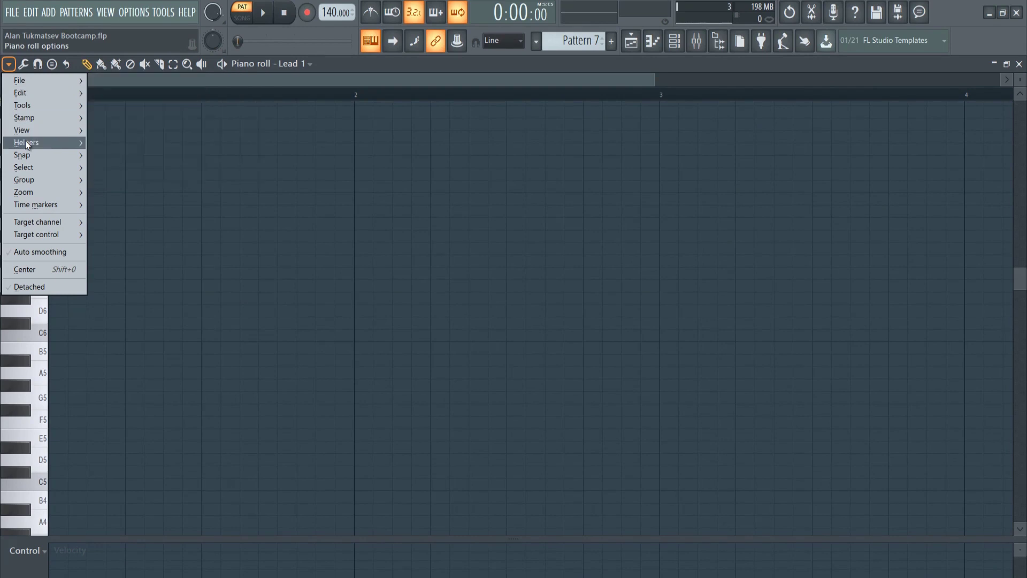
mouse_move(24, 140)
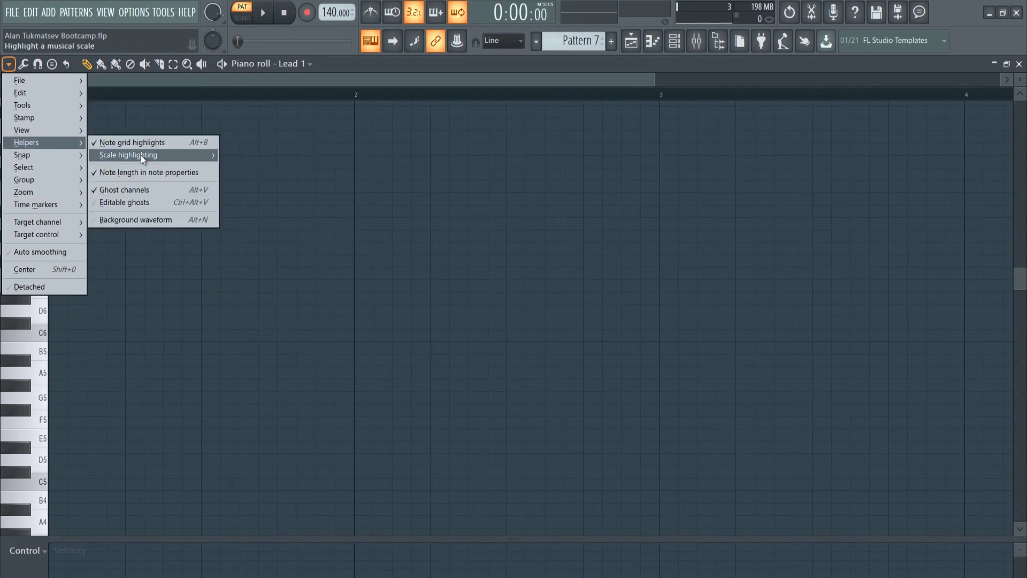
mouse_move(141, 155)
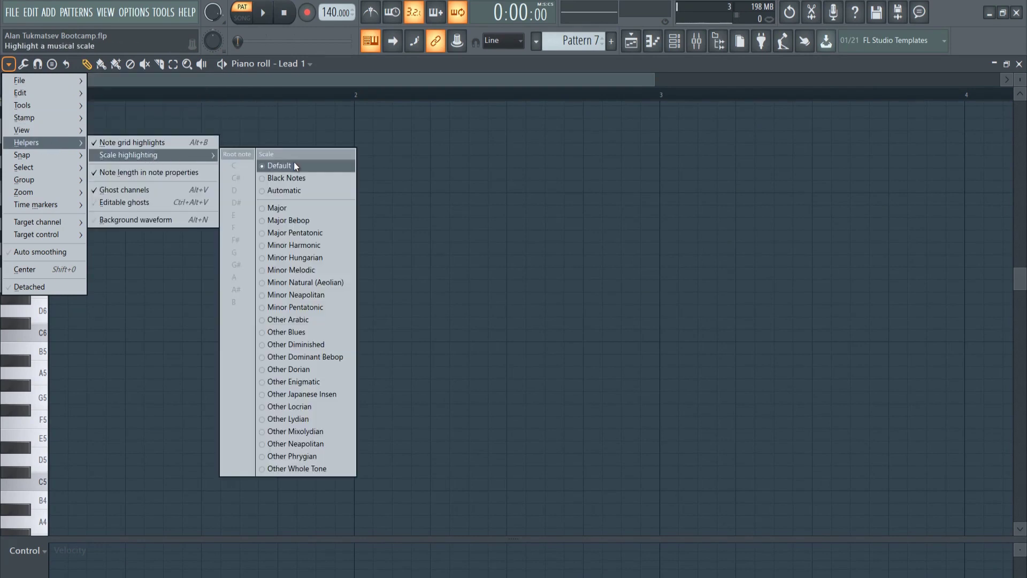
left_click(298, 193)
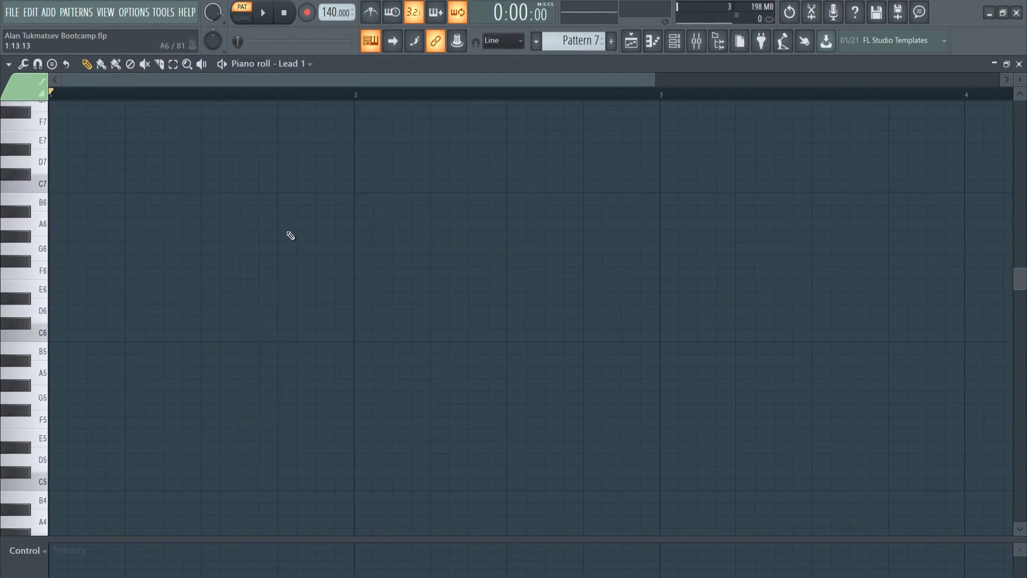
Place A6, G6 and E6 notes stacked at the start of bar 1 and a C#6 note in bar 2
left_click(60, 223)
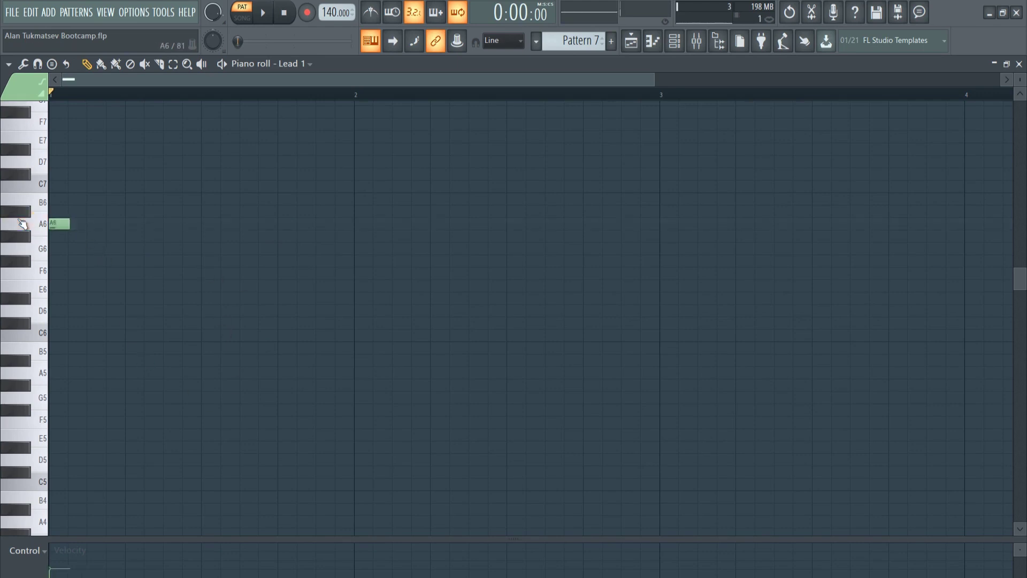
left_click(60, 248)
left_click(61, 286)
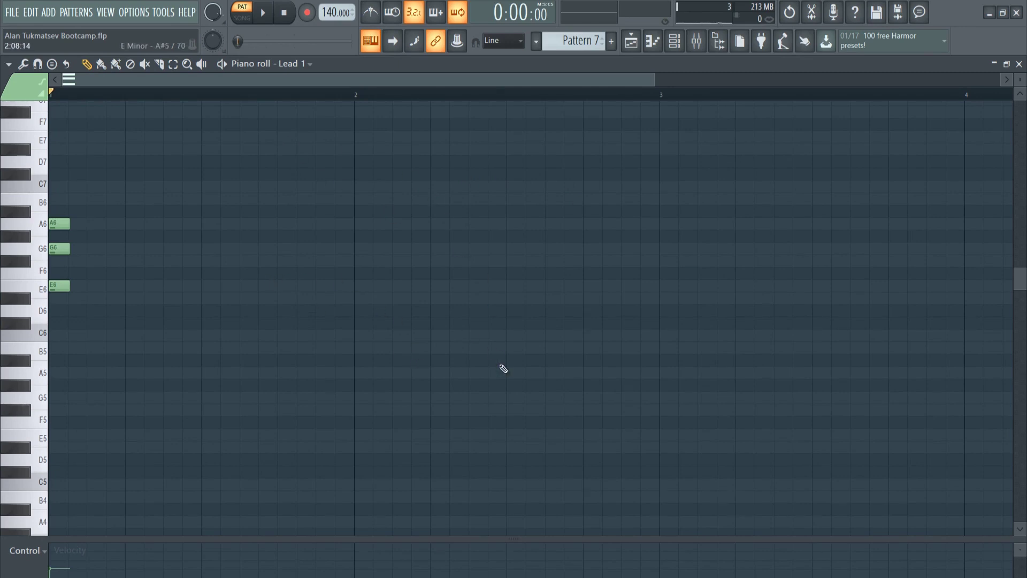
left_click(473, 324)
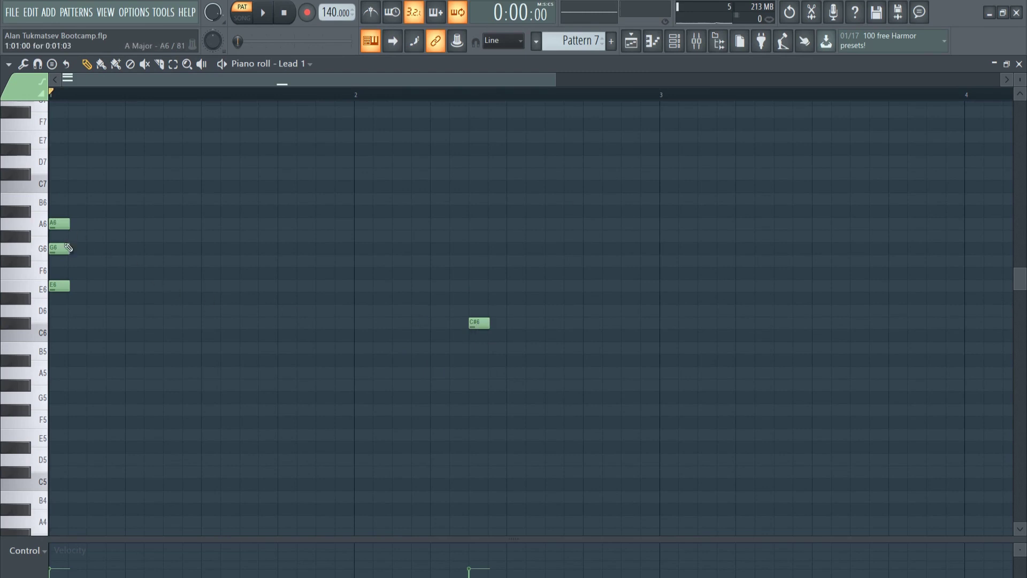
Lower the G6 note to F#6 and clear all four notes from the piano roll
left_click_drag(57, 248, 57, 261)
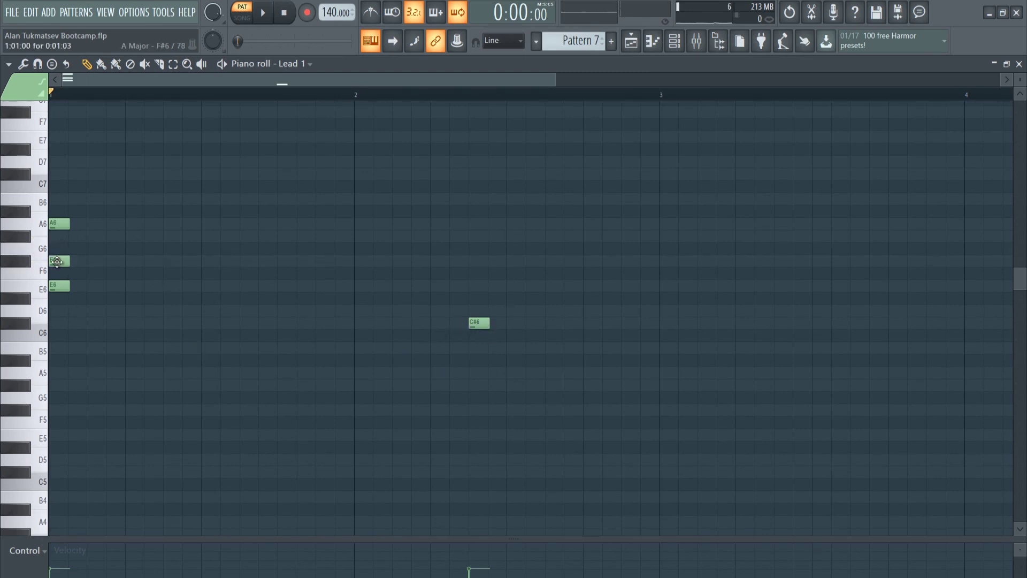
right_click(479, 323)
right_click(60, 261)
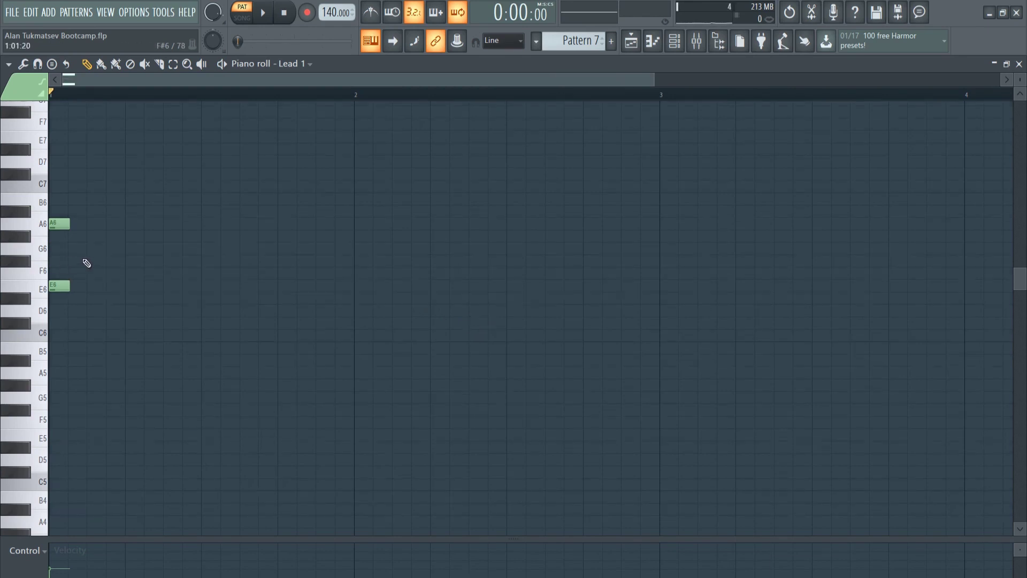
right_click(68, 223)
right_click(67, 286)
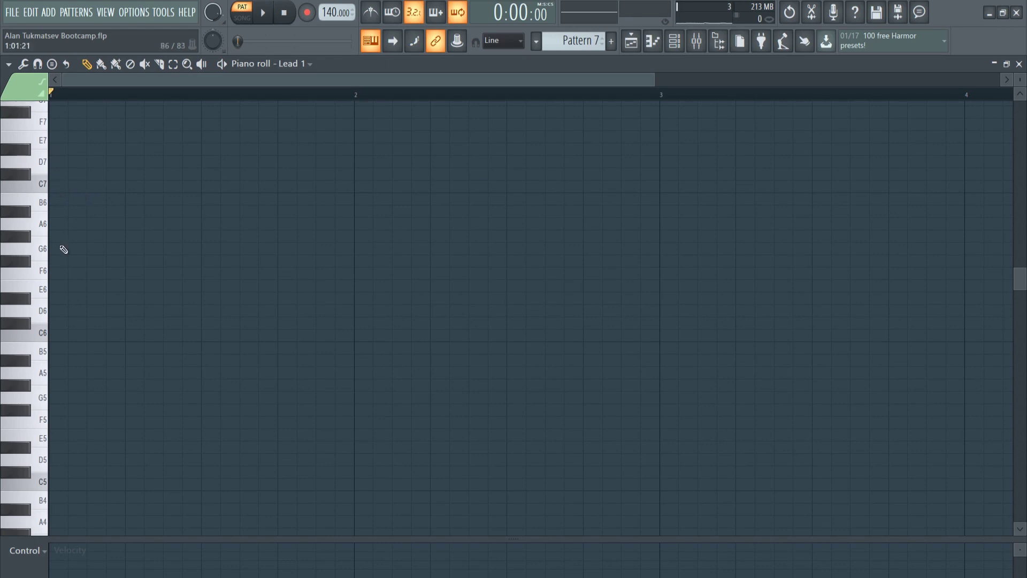
Stack C6, F6 and A6 notes as a chord at the start of bar 1
left_click(68, 333)
left_click(62, 273)
left_click(60, 223)
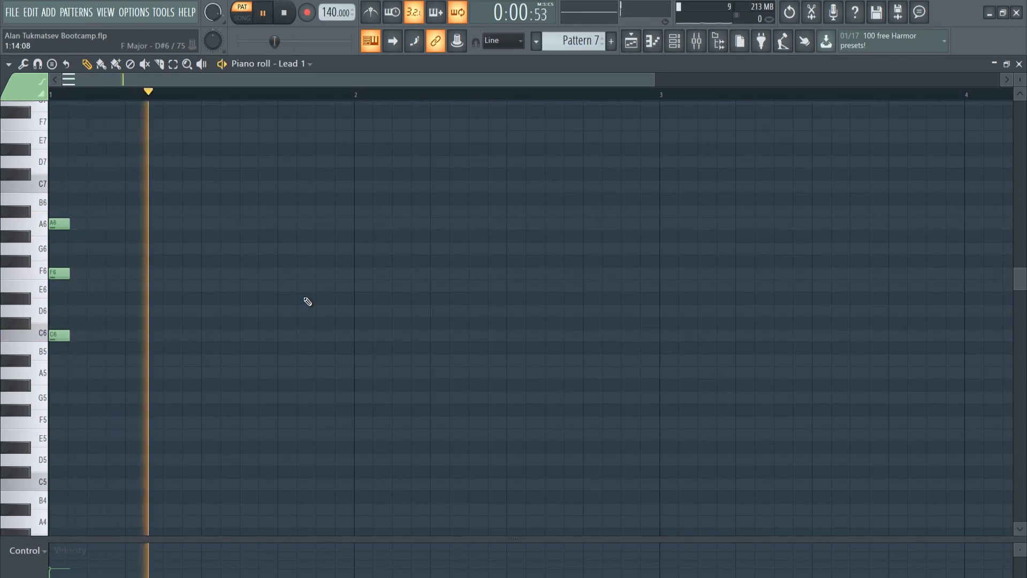
Add a chord of C7, G6 and E6 at the middle of bar 1 and play the pattern
left_click(202, 188)
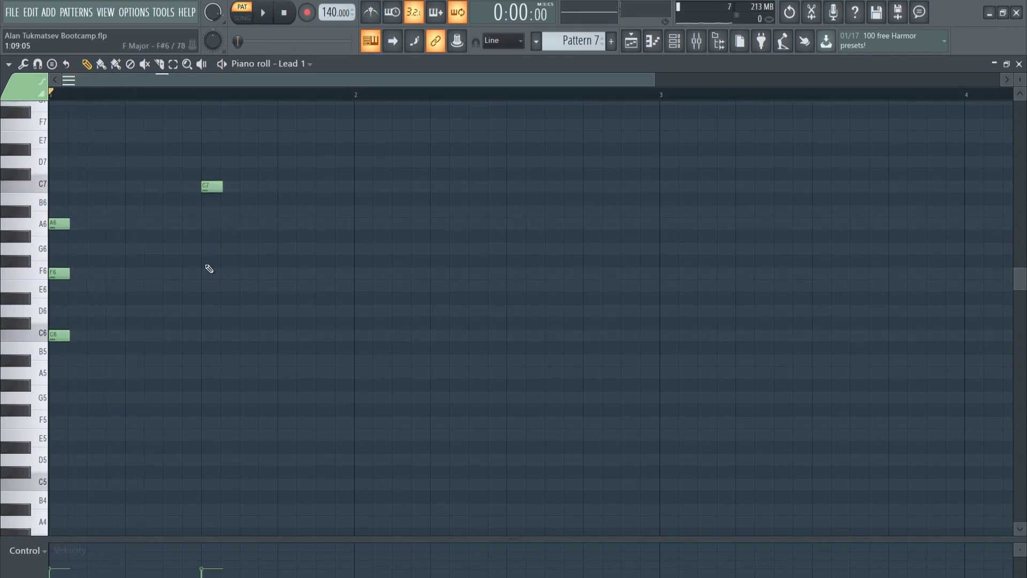
left_click(206, 248)
left_click(209, 286)
key("space")
key("space")
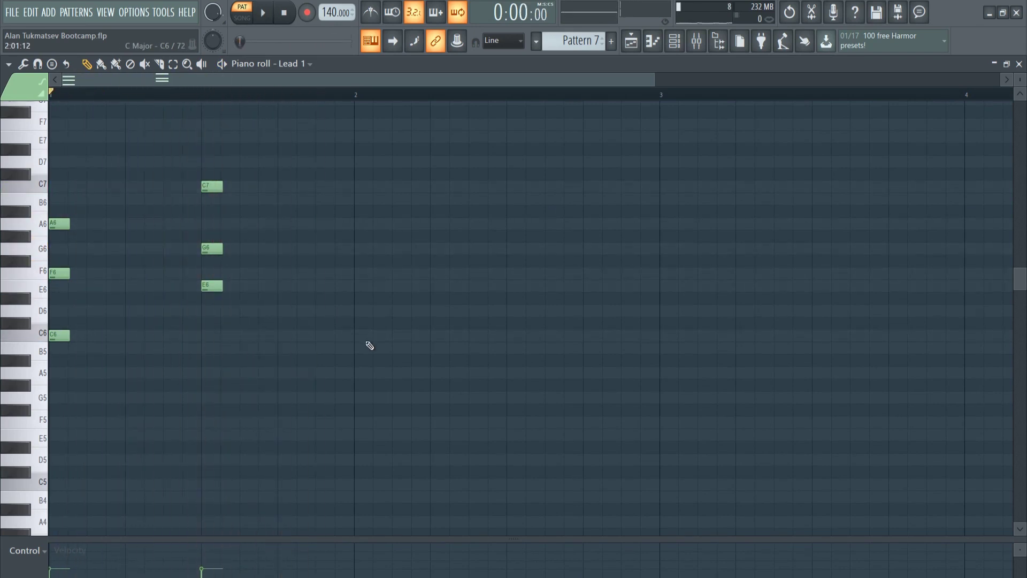
Add a chord of C6, E6 and G6 at the start of bar 2 and play the pattern
left_click(358, 336)
left_click(359, 286)
left_click(360, 248)
key("space")
key("space")
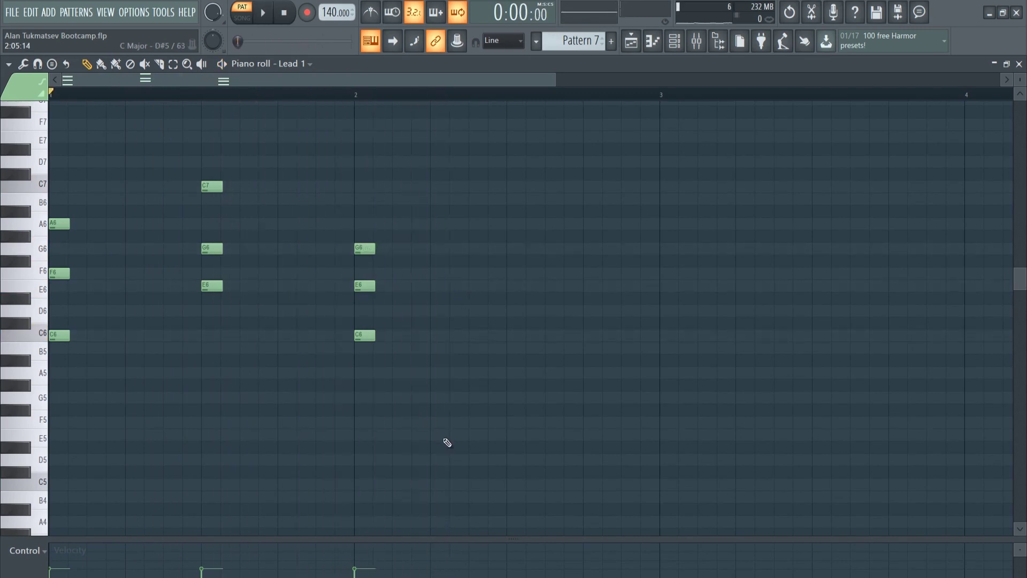
Replace all notes with a chord of F#6, A#6 and C7 at the start of bar 1 and play it
key("ctrl+a")
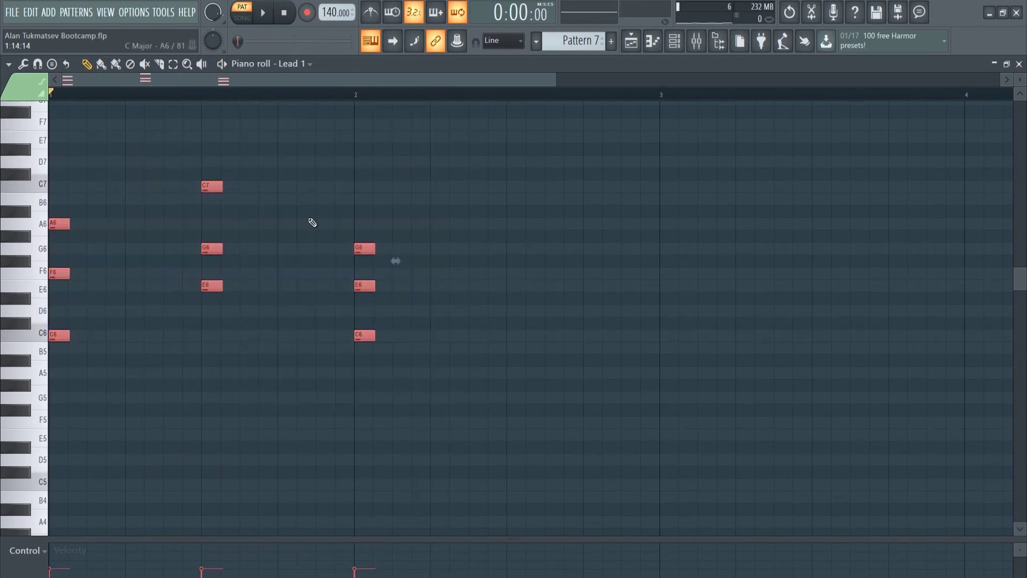
key("Delete")
left_click(53, 261)
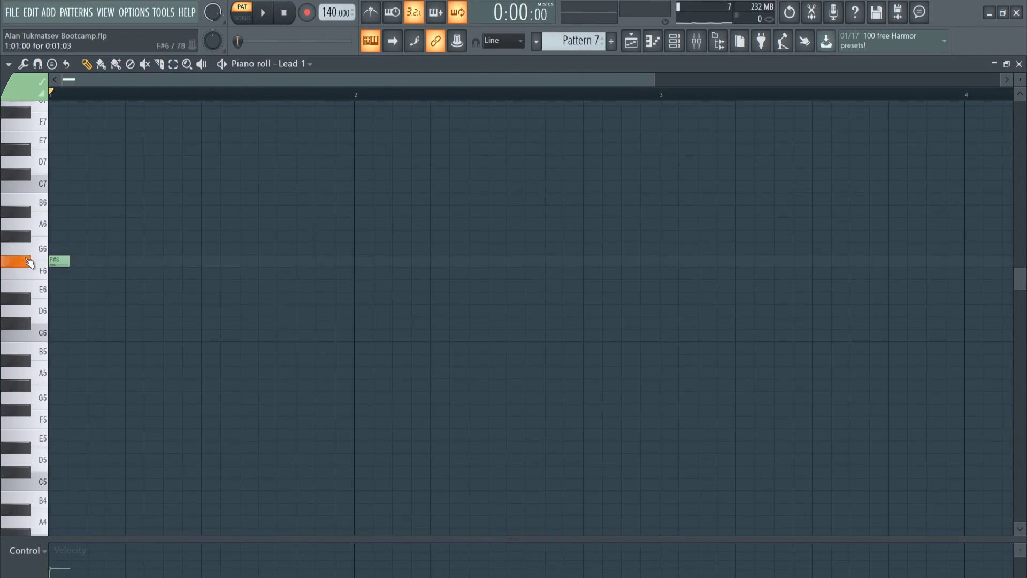
left_click(53, 224)
left_click(54, 186)
key("space")
left_click_drag(62, 224, 62, 211)
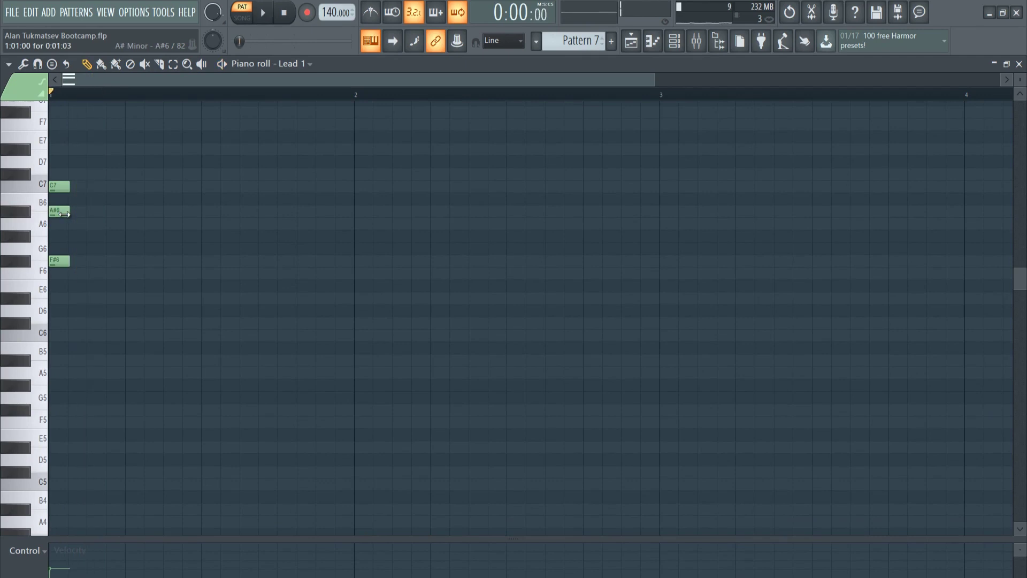
key("space")
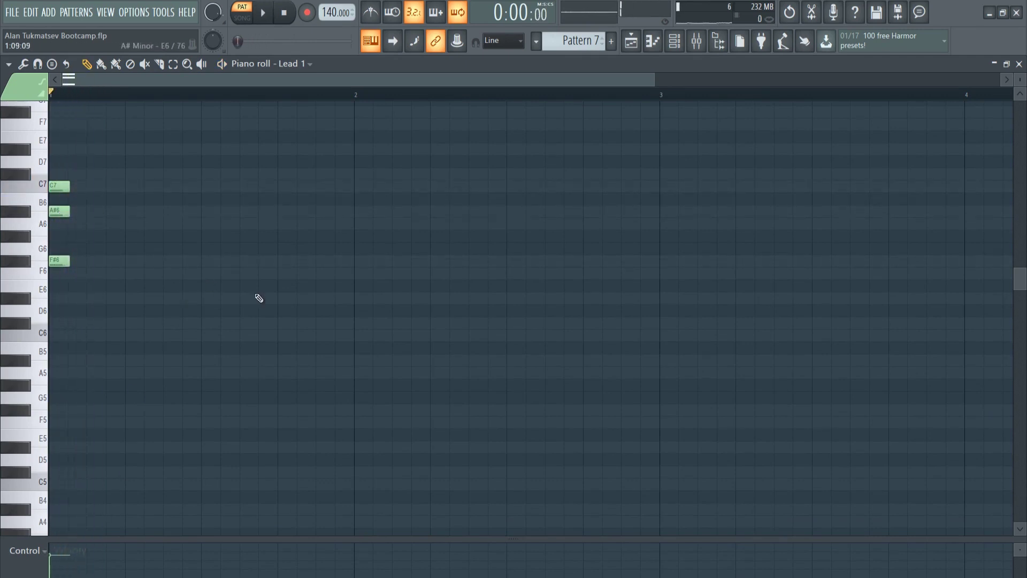
Add a chord of C#7, F6 and D#6 at the middle of bar 1 and play the pattern
left_click(206, 175)
left_click(212, 275)
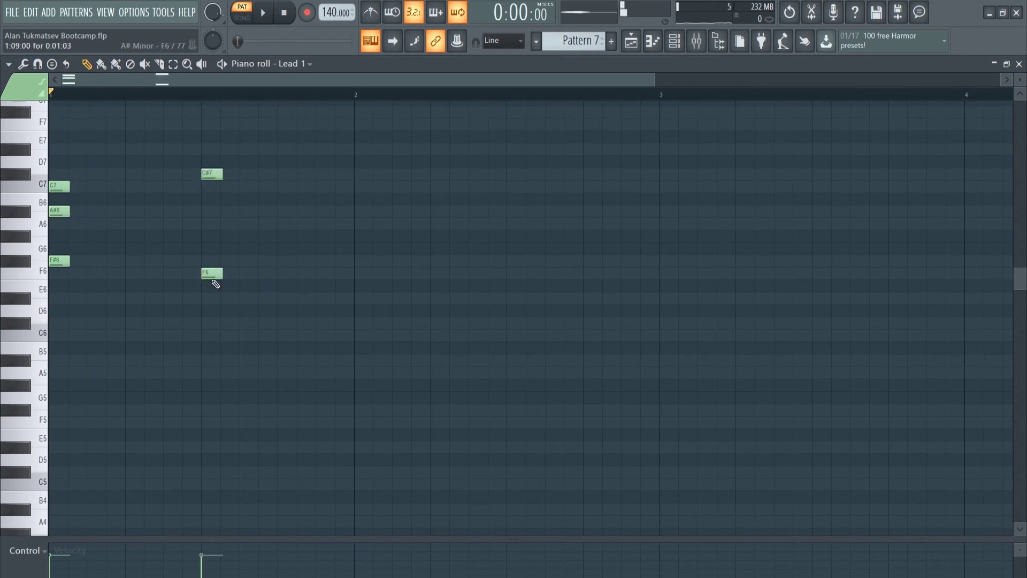
left_click(210, 299)
key("space")
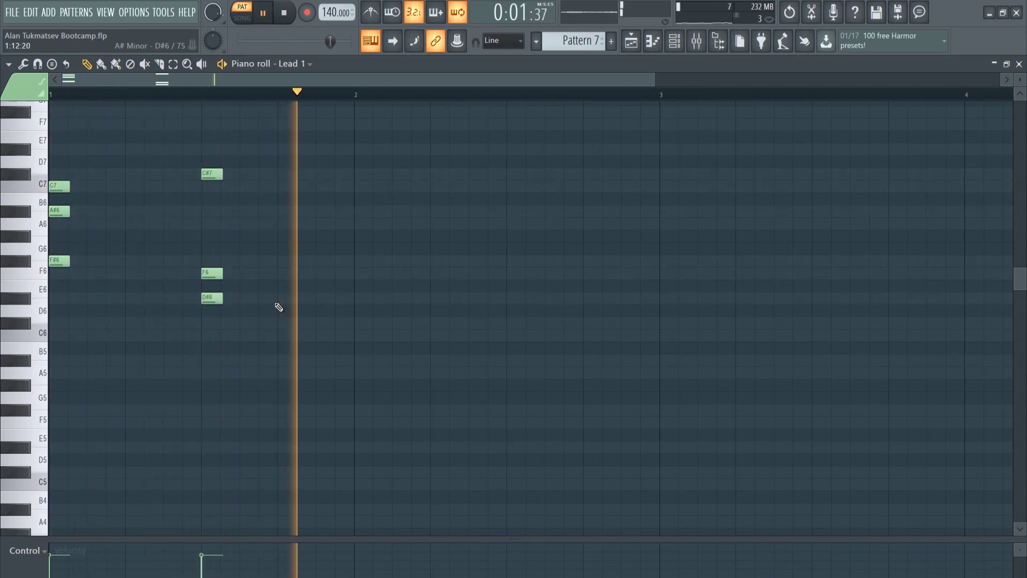
key("space")
Delete all notes from the Lead 1 piano roll
left_click_drag(344, 328, 264, 268)
key("ctrl+a")
key("Delete")
left_click_drag(601, 82, 582, 81)
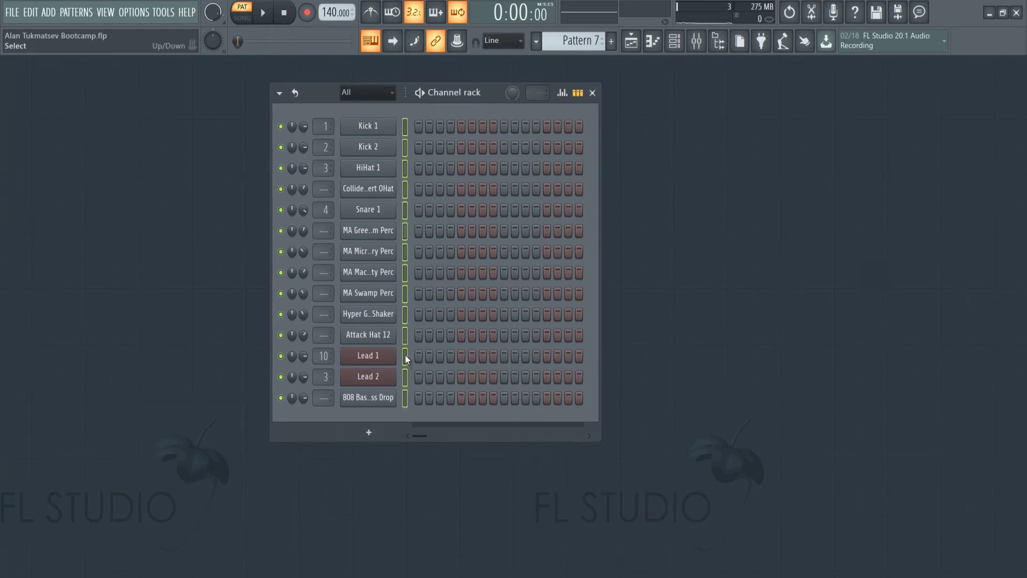
Open the Lead 2 channel's GMS synthesizer and its piano roll
key("z")
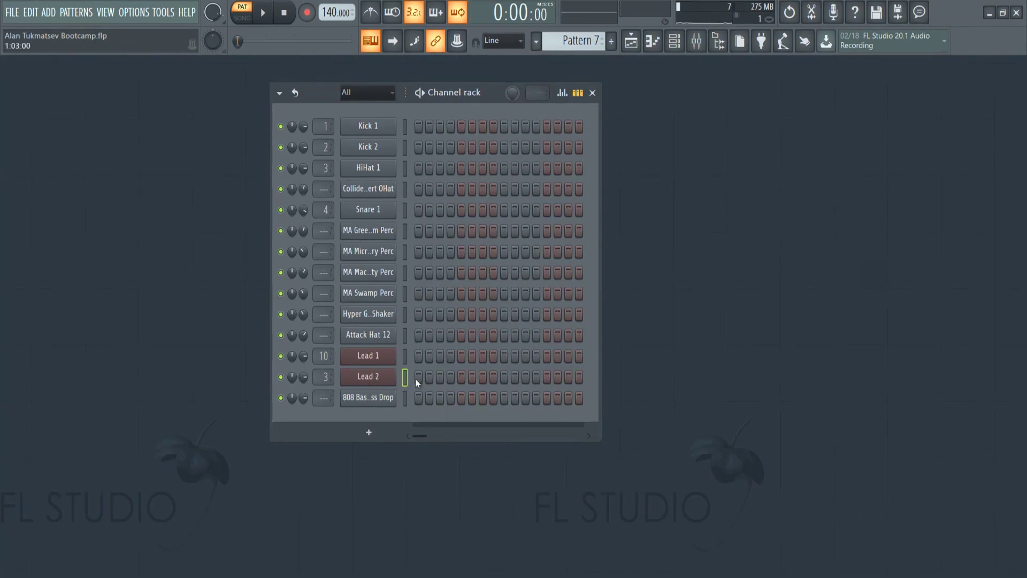
left_click(405, 355)
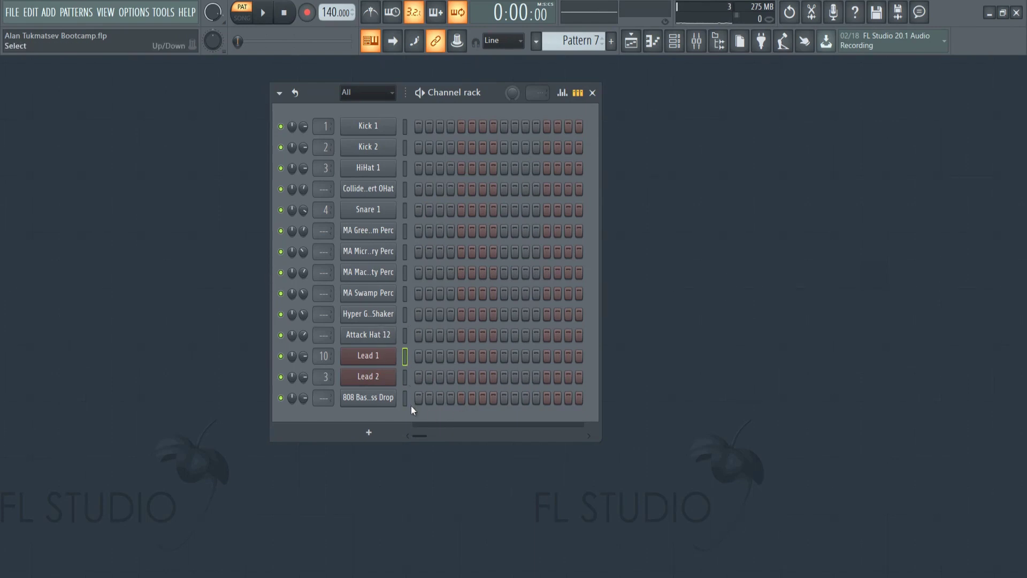
left_click(390, 376)
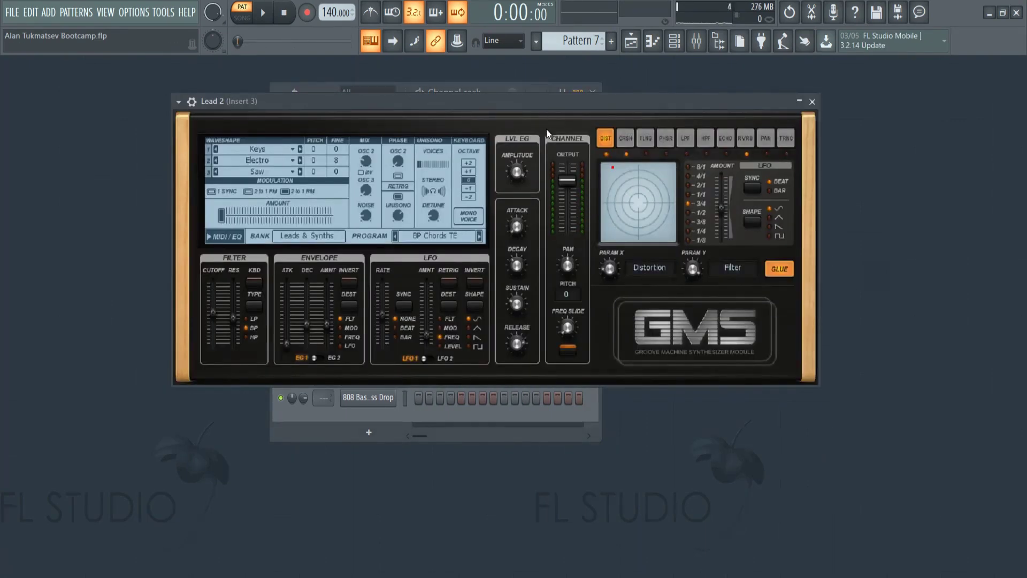
left_click_drag(733, 101, 701, 110)
key("F7")
left_click_drag(579, 81, 790, 81)
Place a C#6 note at the start of bar 1 and an A#5 note two steps after it, checking by playback
key("space")
key("space")
left_click(18, 360)
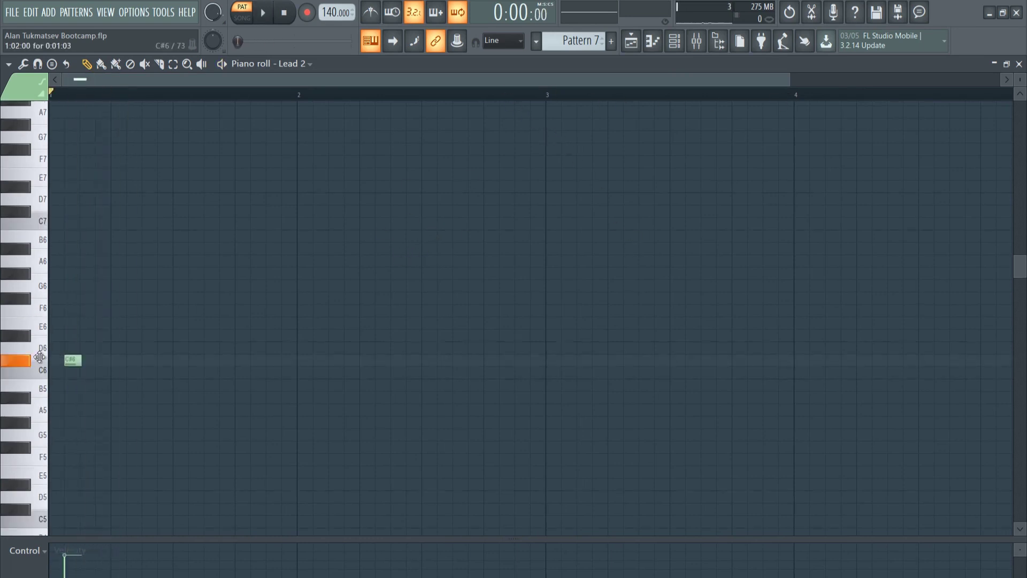
key("space")
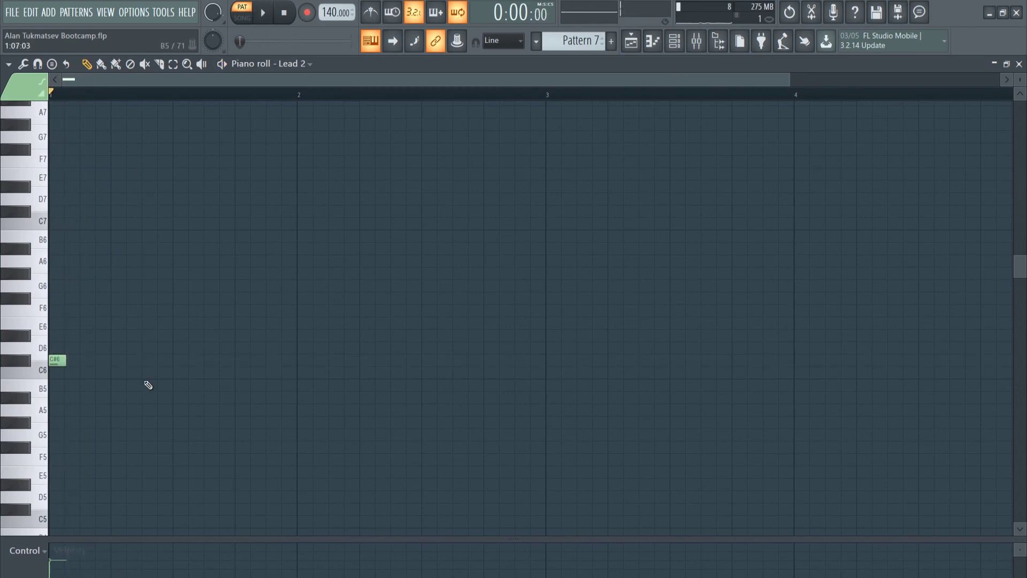
left_click(89, 397)
key("space")
Continue the melody with C#6 on step 5 and A#5 on step 7 of bar 1, and play it back
left_click(119, 361)
key("space")
key("space")
left_click(146, 398)
key("space")
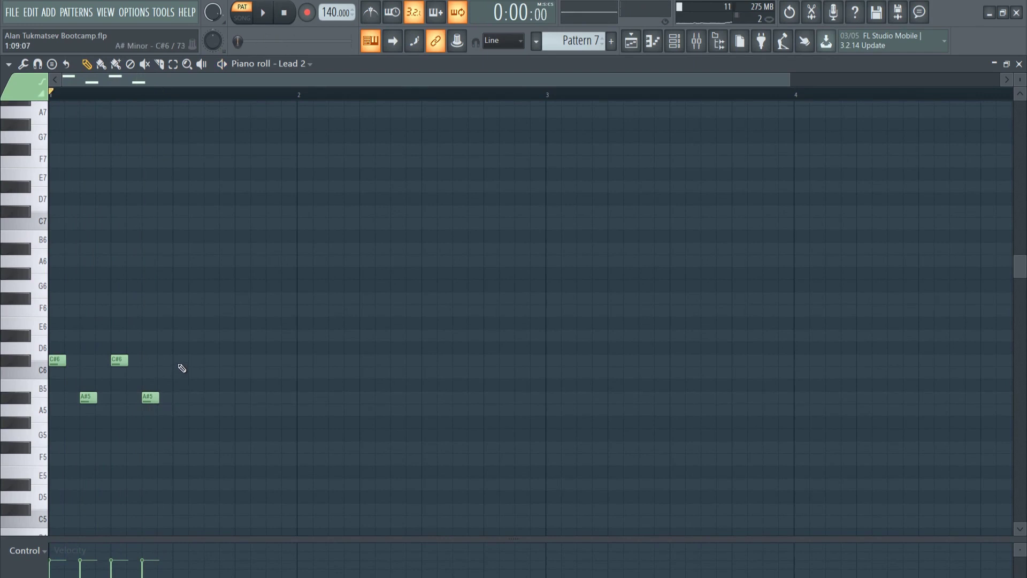
key("space")
key("space")
key("space")
key("space")
Fill the second half of bar 1 with alternating D#6 and C6 notes two steps apart, and play the melody
left_click(175, 336)
key("space")
key("space")
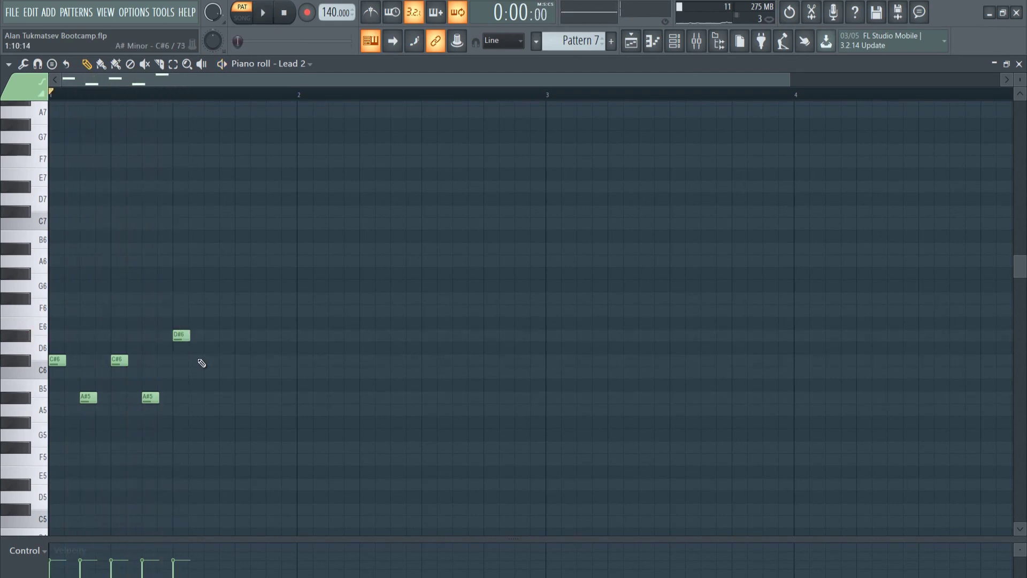
left_click(206, 373)
key("space")
key("space")
left_click(238, 336)
left_click(268, 373)
key("space")
key("space")
scroll(311, 332, "down", 1)
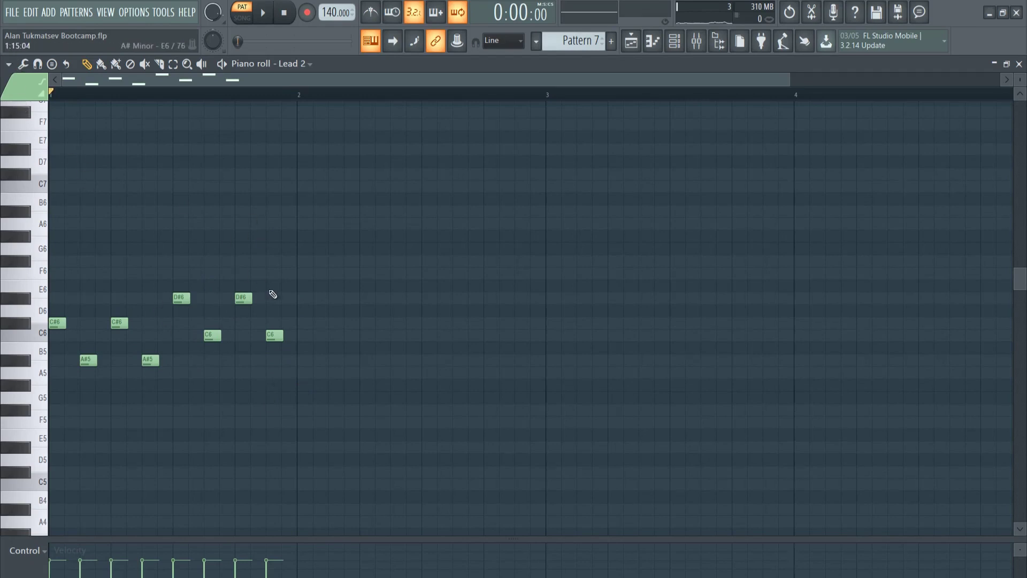
left_click(9, 63)
scroll(335, 305, "down", 1)
scroll(335, 305, "up", 1)
scroll(336, 307, "down", 1)
scroll(344, 305, "up", 1)
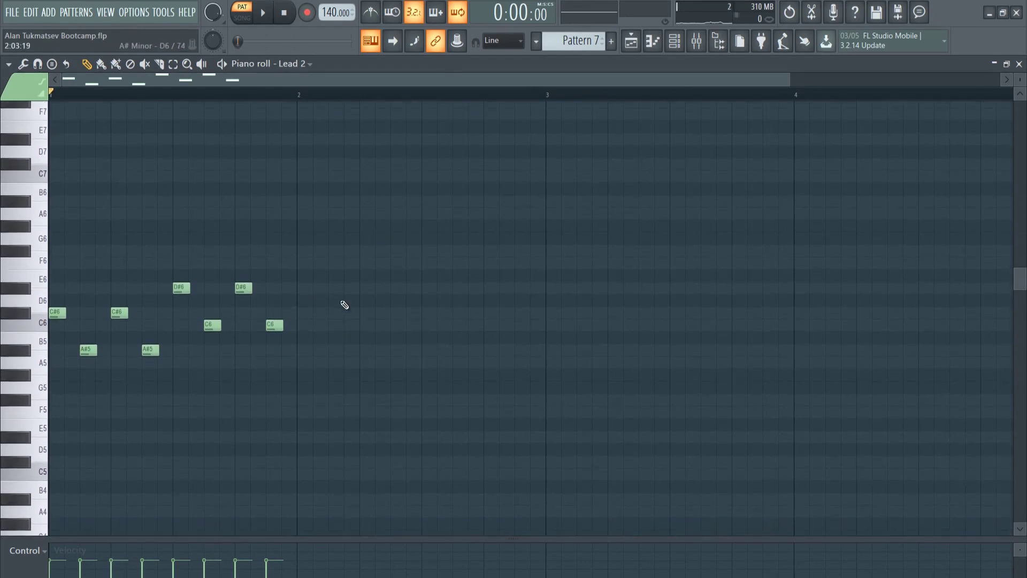
Play the melody, duplicate its two-bar phrase into bars 3 and 4, and play back the result
key("space")
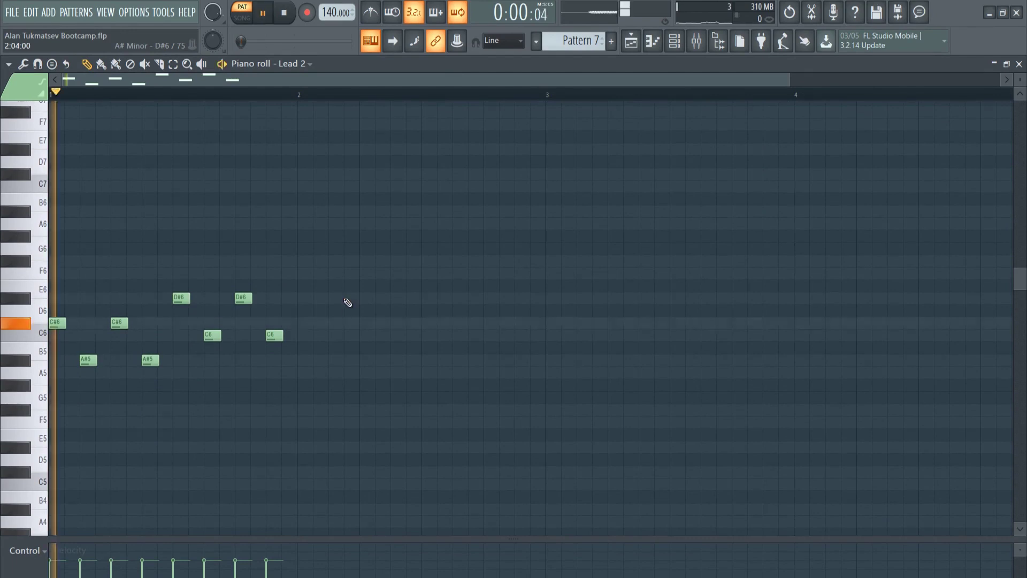
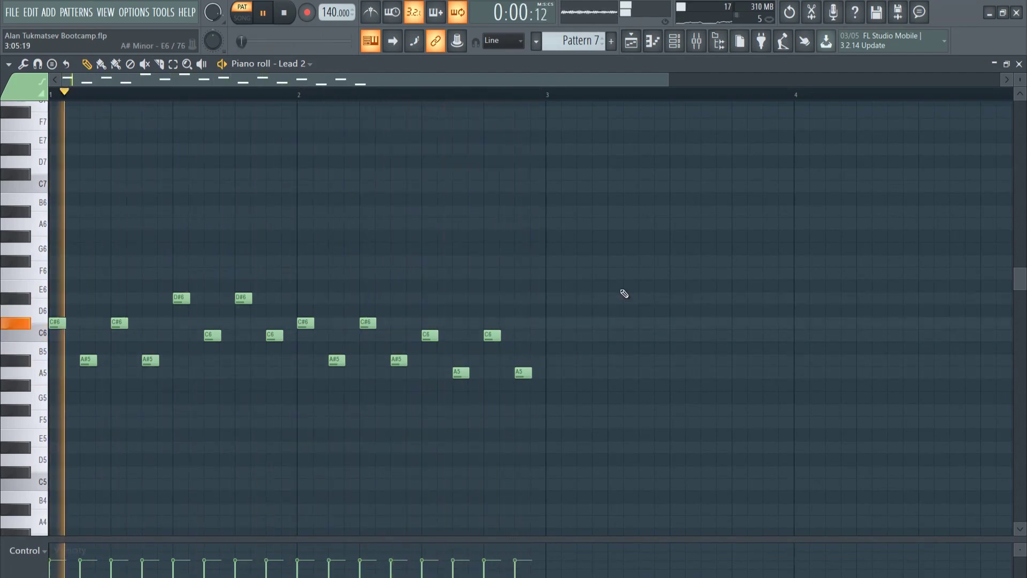
key("space")
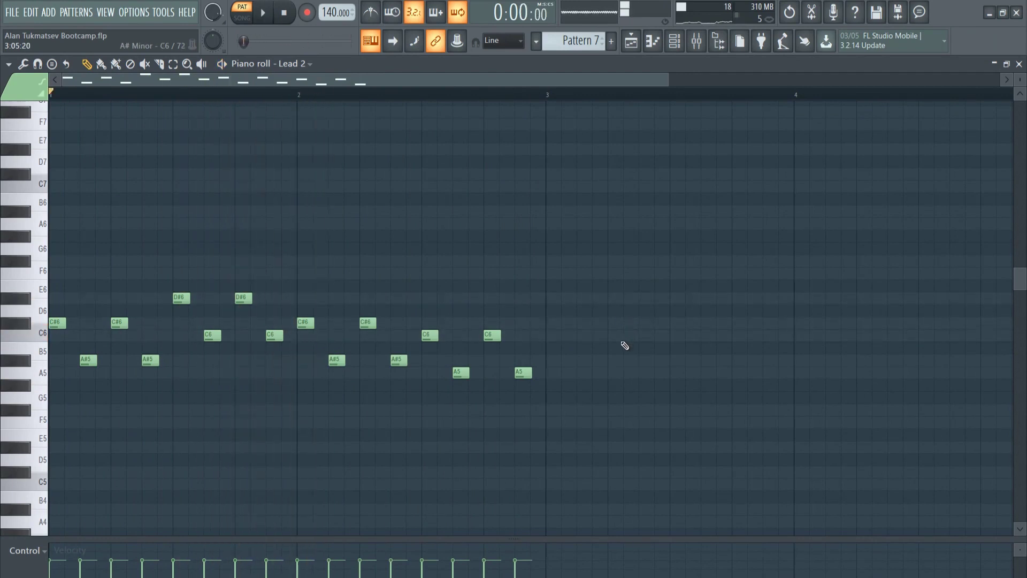
left_click_drag(654, 417, 419, 344)
key("ctrl+a")
key("space")
left_click_drag(550, 335, 661, 336)
left_click_drag(304, 325, 576, 332)
left_click_drag(517, 81, 716, 82)
left_click(705, 181)
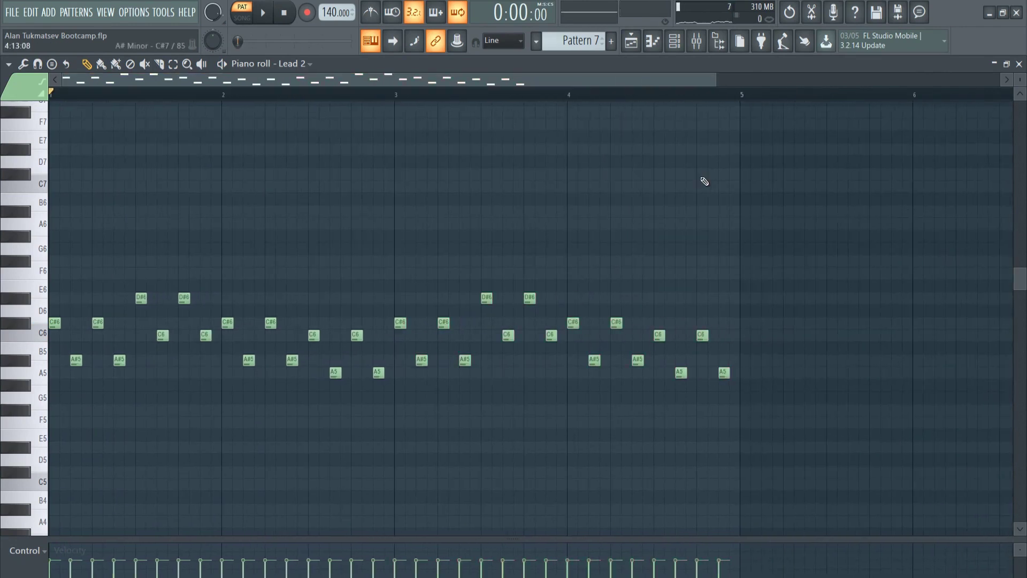
key("space")
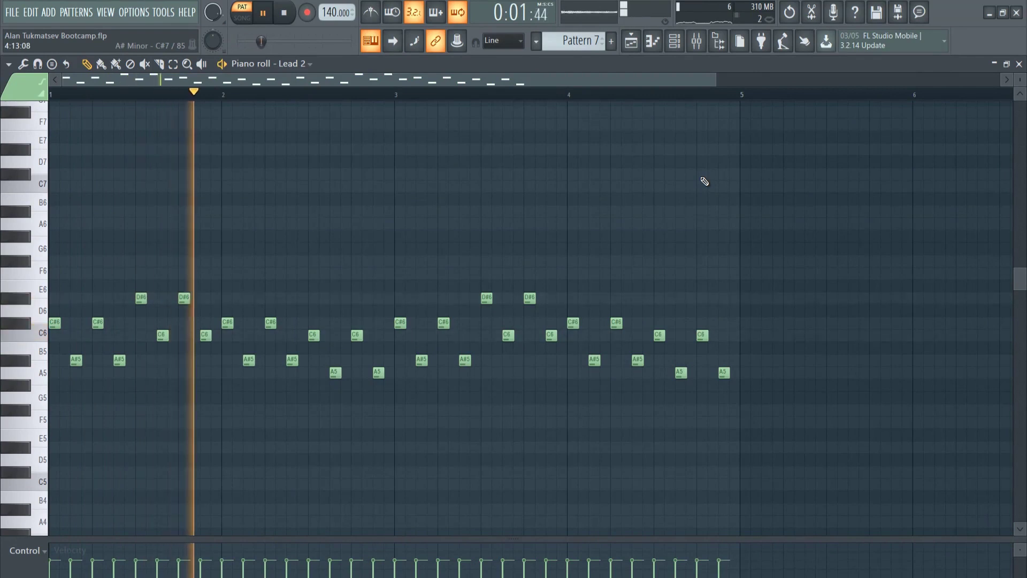
left_click_drag(706, 81, 468, 82)
key("space")
Add a half-bar A#4 bass note at the start of bar 1 beneath the melody, and play it back
scroll(367, 236, "down", 4)
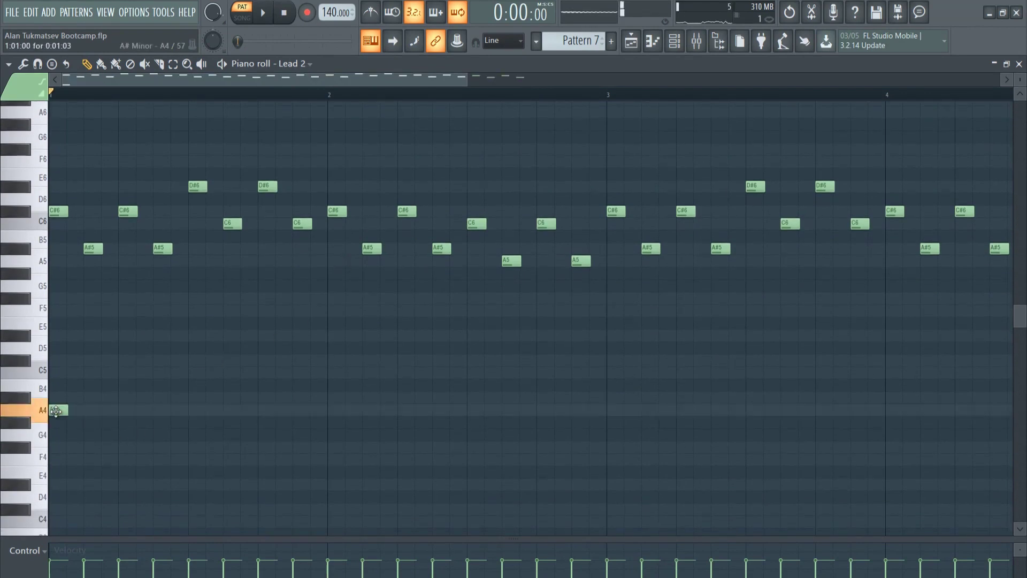
key("space")
left_click_drag(55, 412, 59, 399)
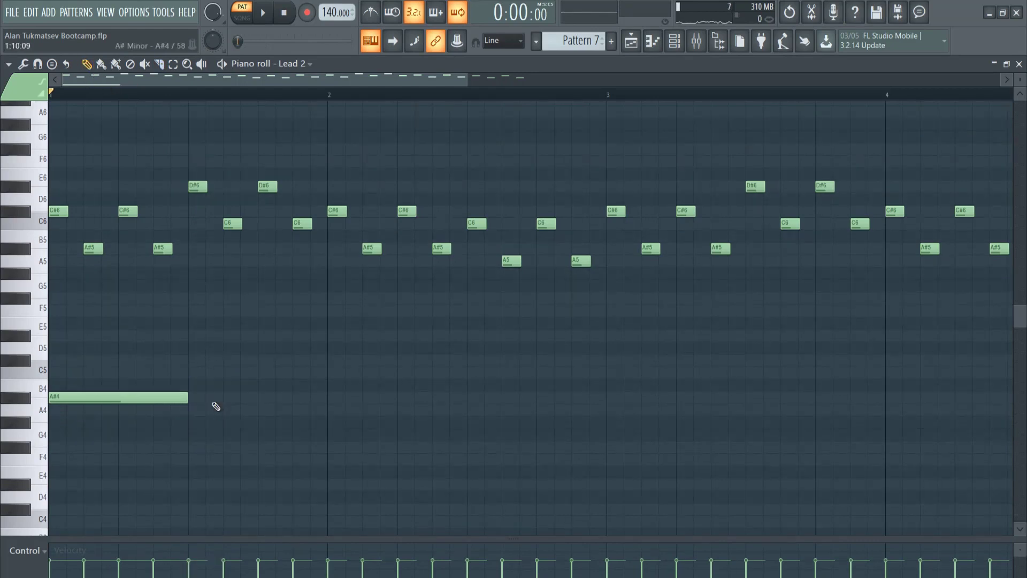
key("space")
key("space")
key("space")
key("space")
Add a half-bar F4 bass note in the second half of bar 1, and check it by playback
left_click(225, 449)
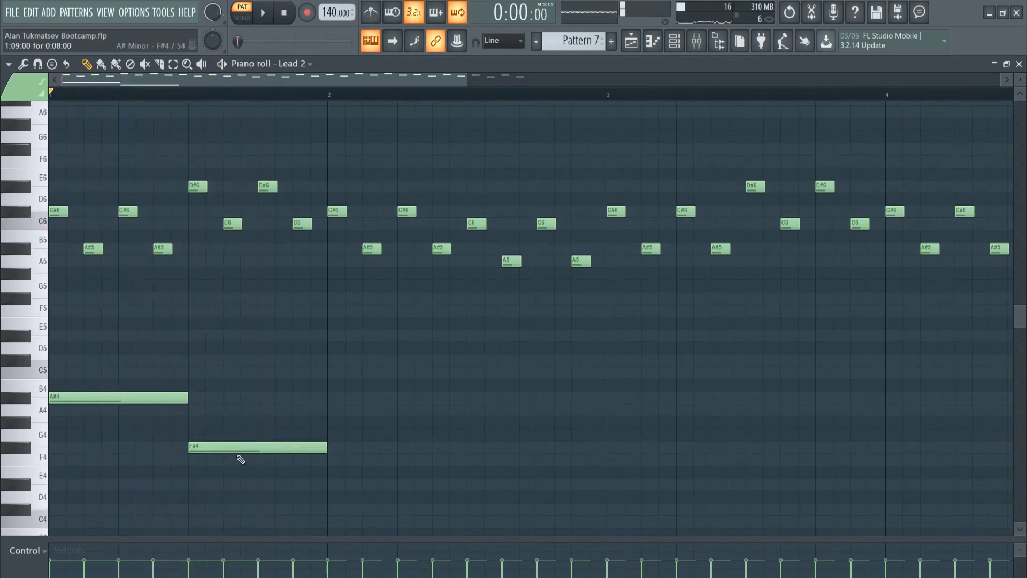
left_click_drag(244, 454, 261, 457)
key("space")
scroll(362, 412, "down", 2)
key("space")
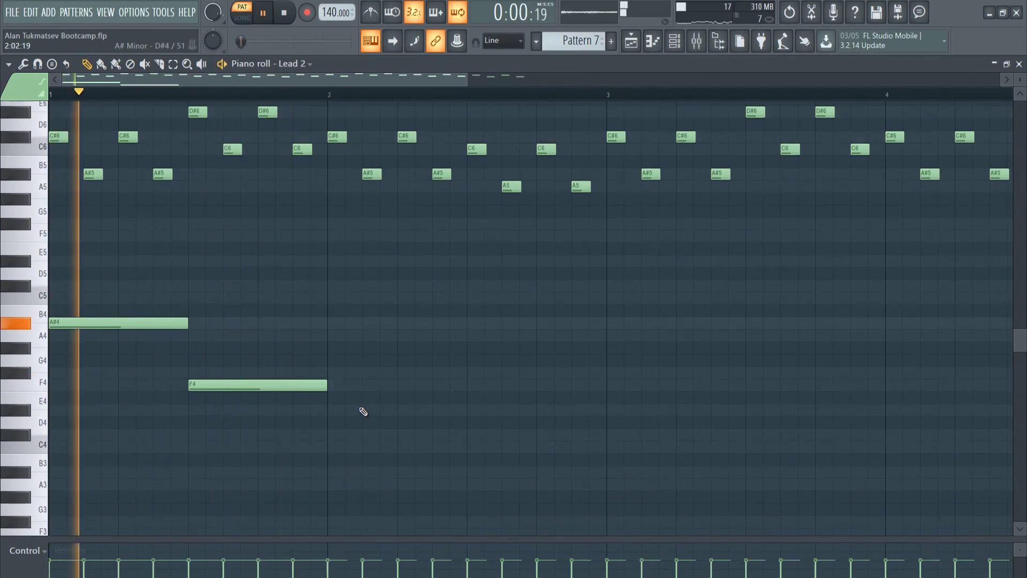
Fill bar 2 with a half-bar A#4 bass note followed by a half-bar A4, checking by playback
left_click(333, 323)
key("space")
key("space")
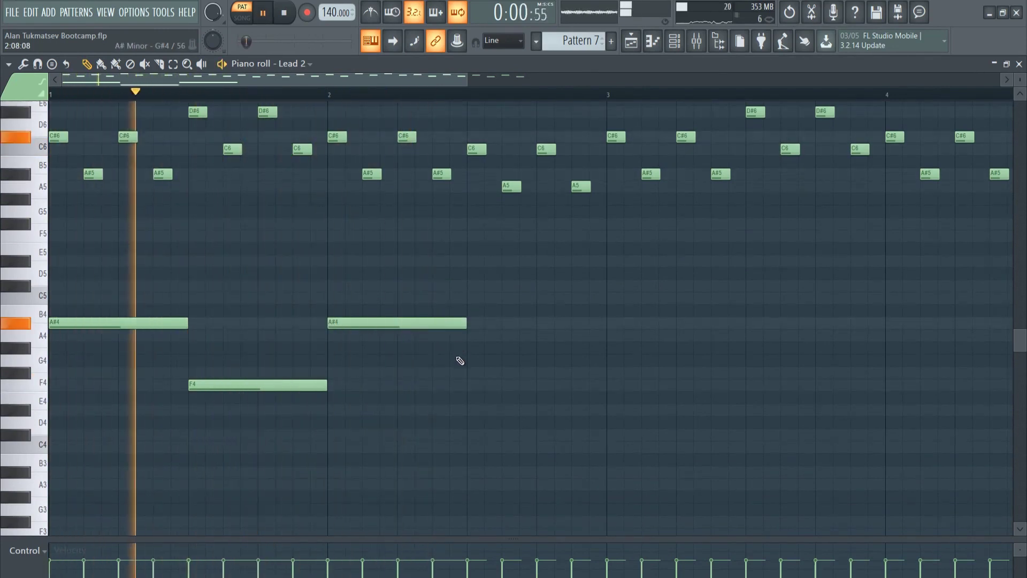
left_click(474, 377)
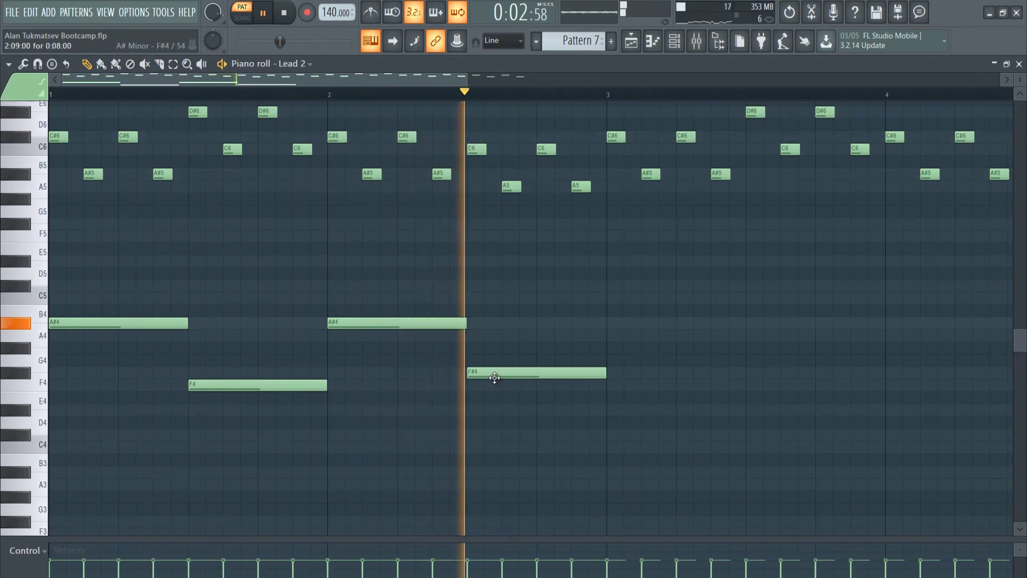
right_click(490, 373)
key("space")
key("space")
left_click(468, 335)
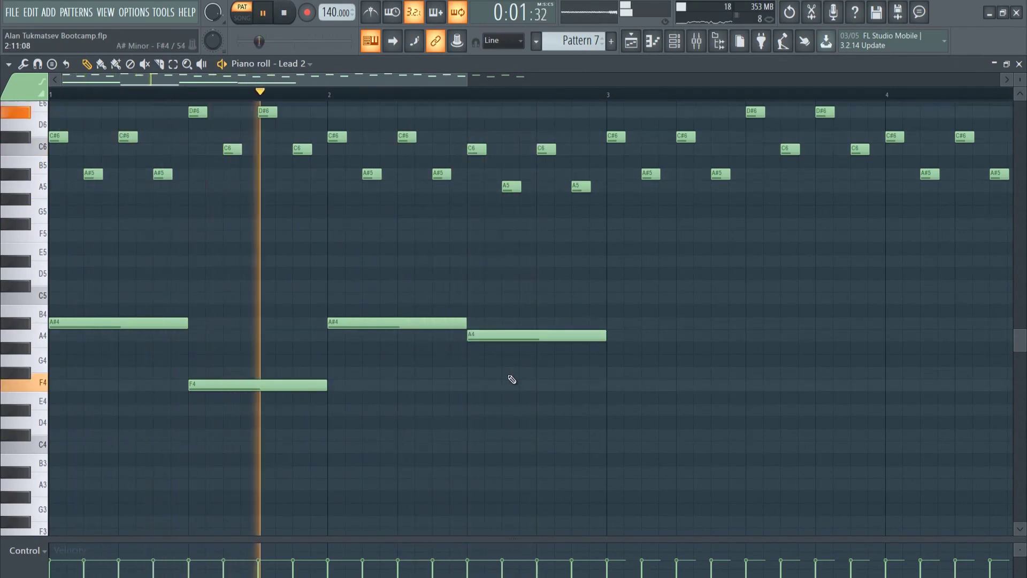
key("space")
key("space")
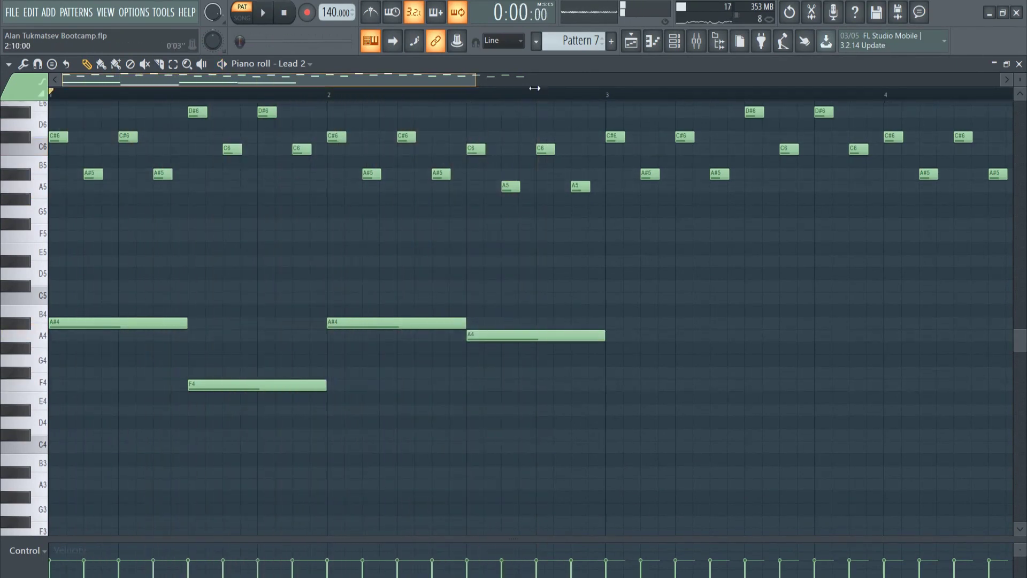
Duplicate the two bars of bass notes into bars 3 and 4, and play back the whole pattern
left_click_drag(467, 80, 589, 95)
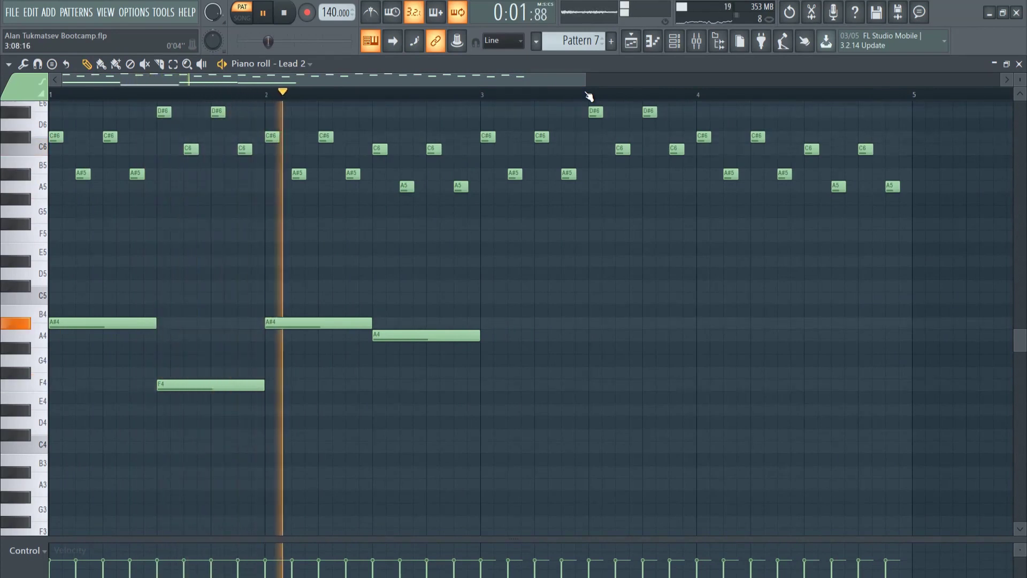
key("space")
left_click_drag(596, 403, 513, 321)
key("space")
left_click(532, 273)
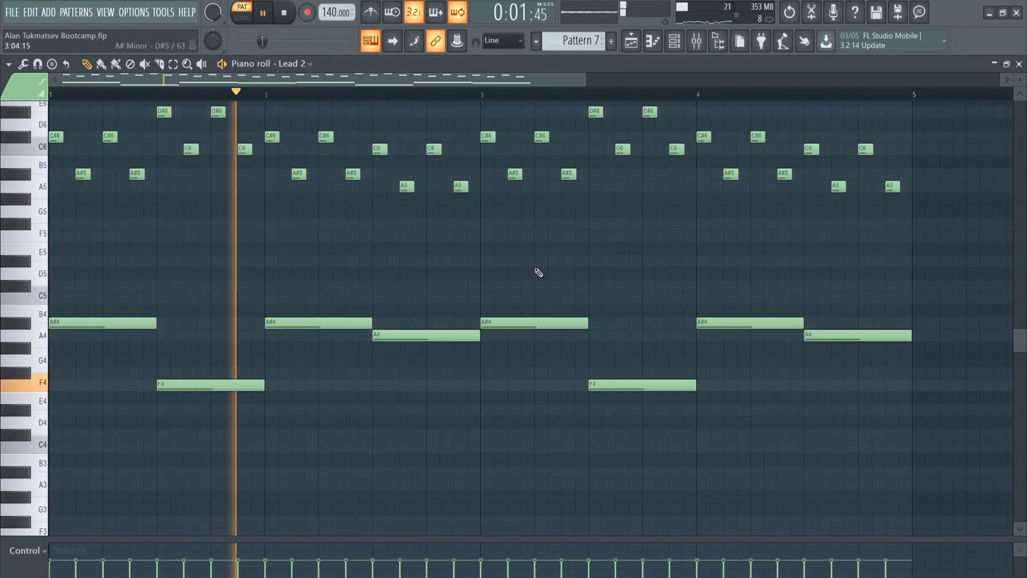
scroll(592, 269, "up", 1)
scroll(592, 269, "up", 1)
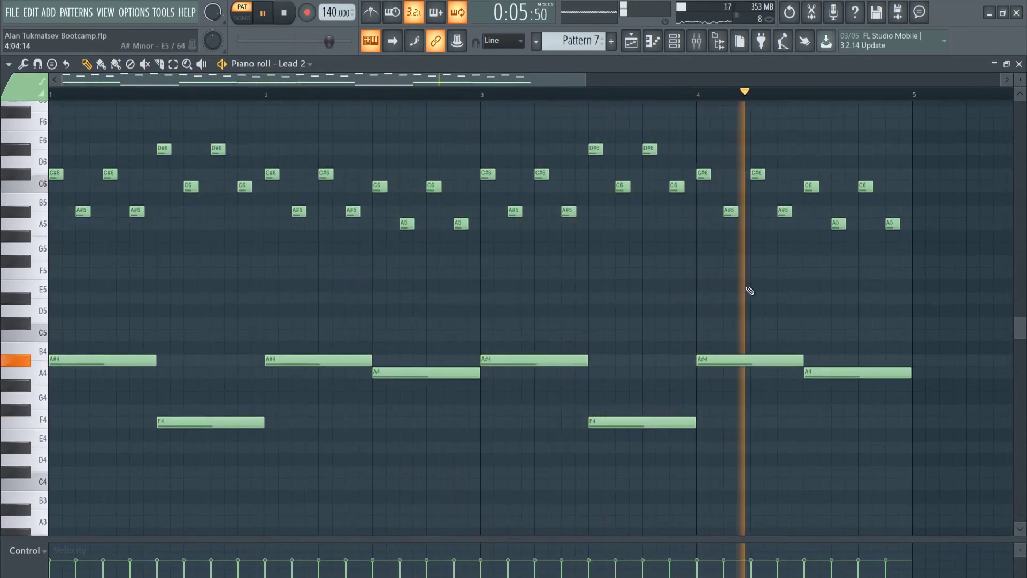
key("space")
scroll(351, 401, "up", 1)
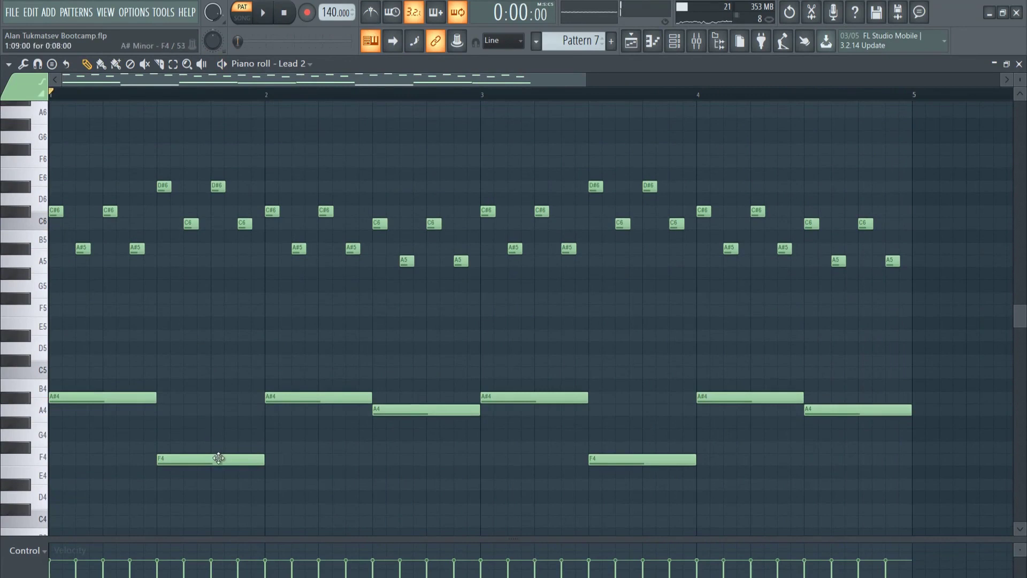
scroll(252, 378, "up", 3)
left_click_drag(586, 80, 635, 80)
scroll(662, 230, "down", 2)
scroll(646, 241, "down", 1)
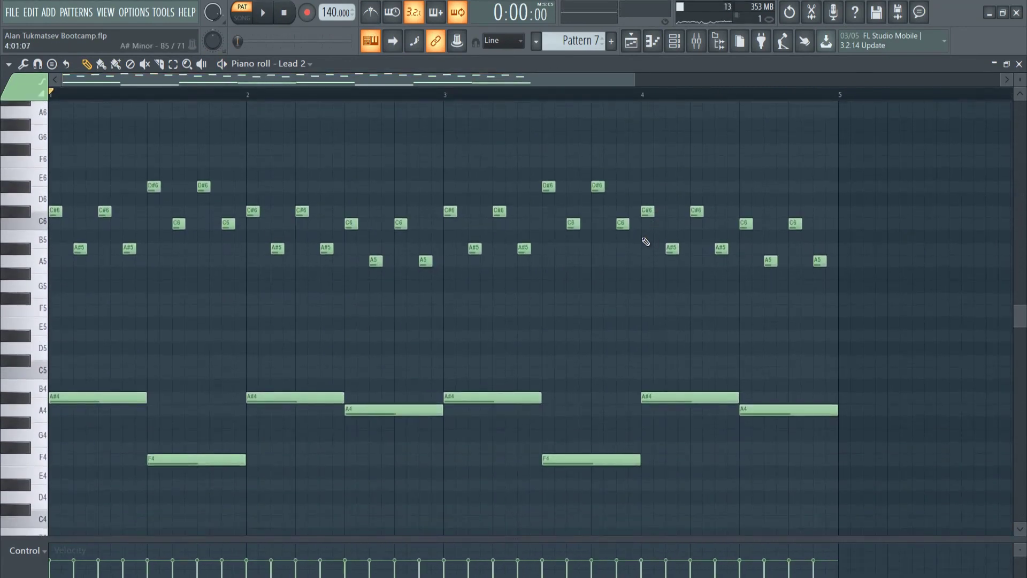
scroll(642, 86, "up", 1)
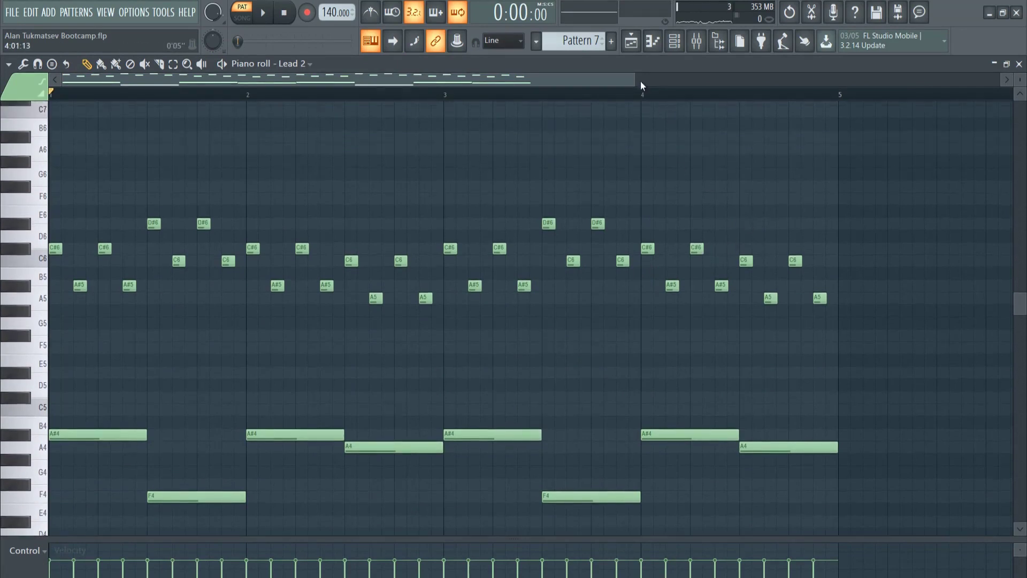
left_click_drag(635, 80, 596, 79)
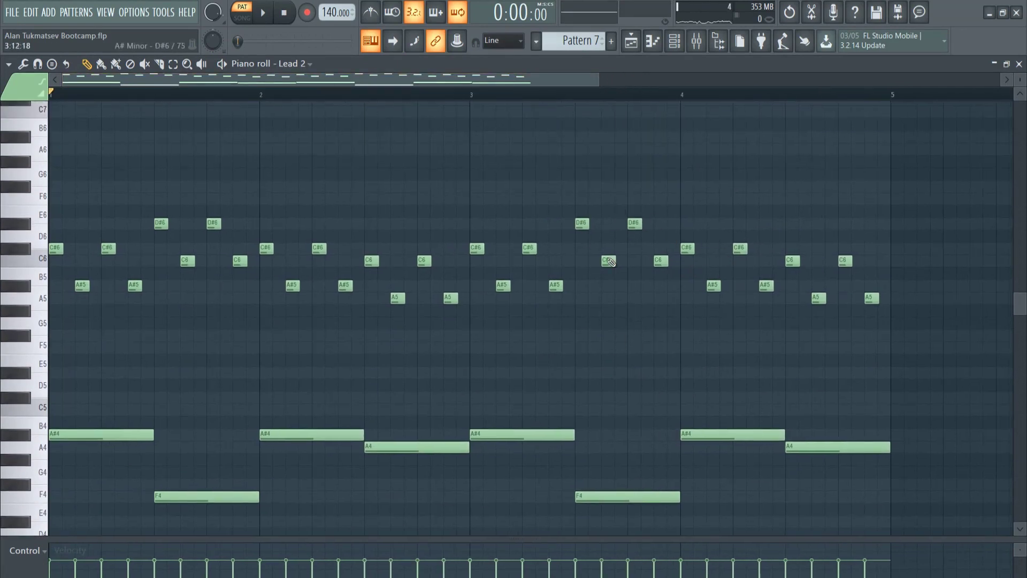
Add one-step F6 notes on steps 2 and 4 of bar 1, lower their velocity, and play them back
scroll(376, 200, "up", 5)
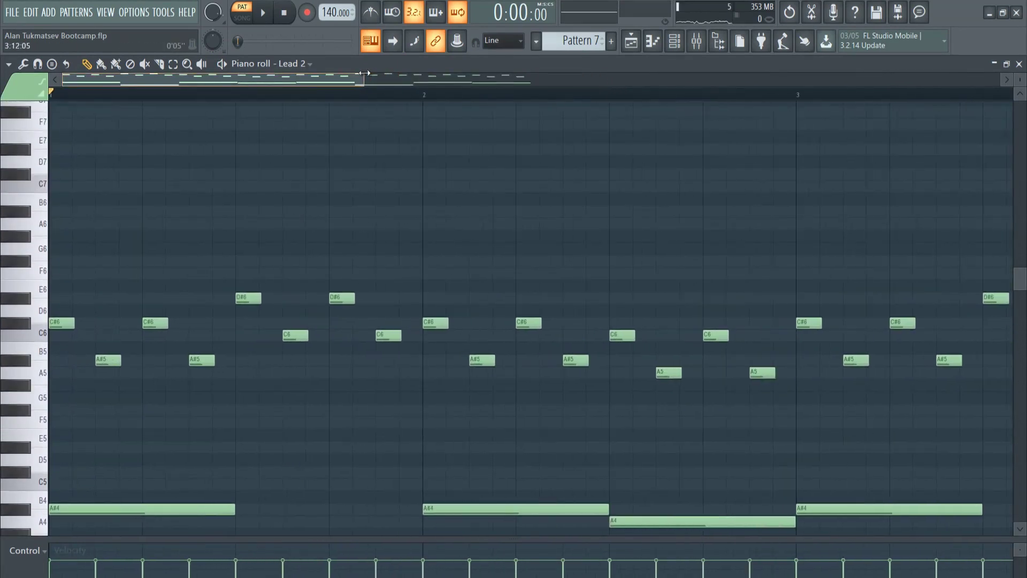
scroll(448, 199, "up", 1)
left_click_drag(369, 78, 298, 79)
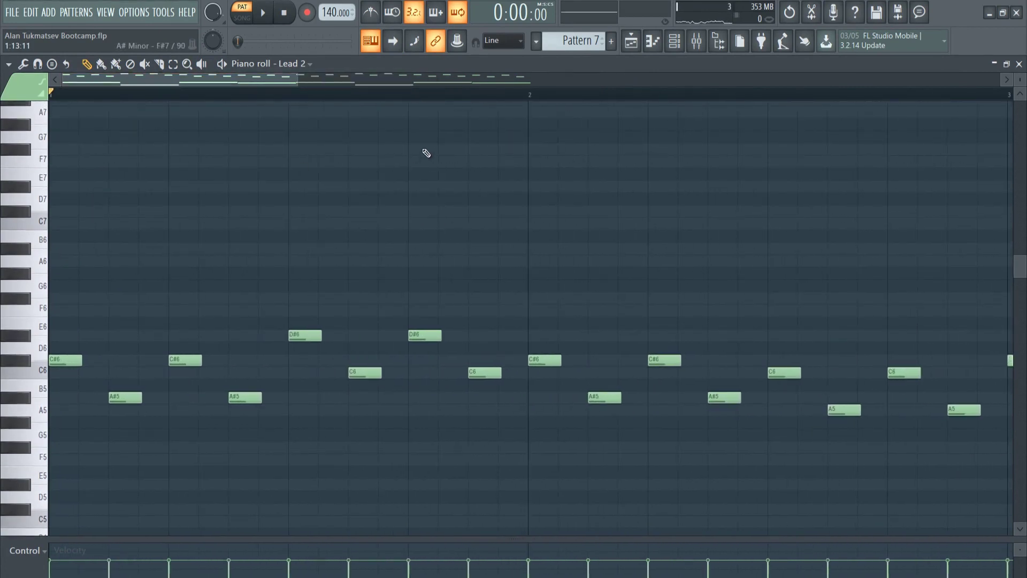
key("space")
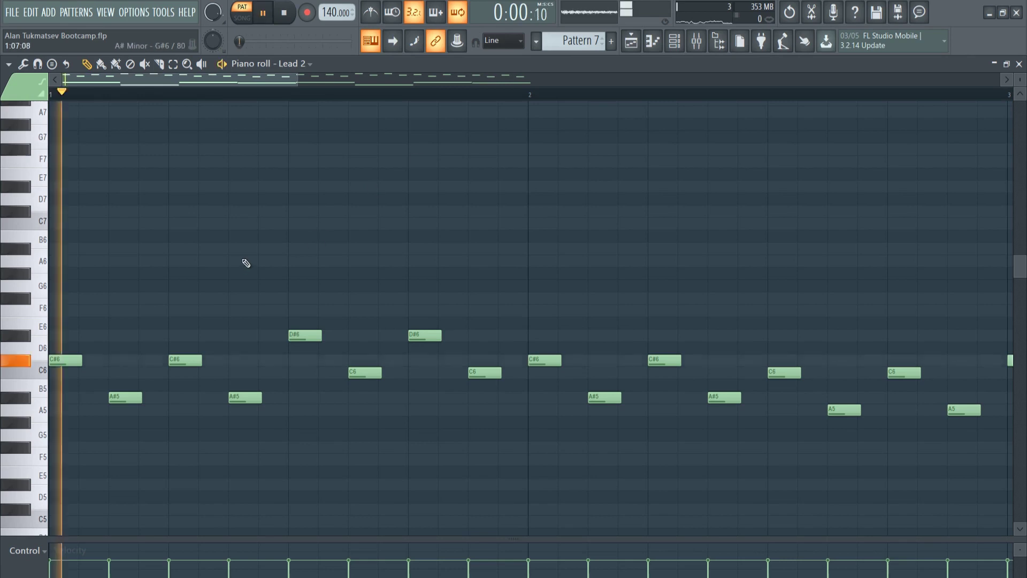
key("space")
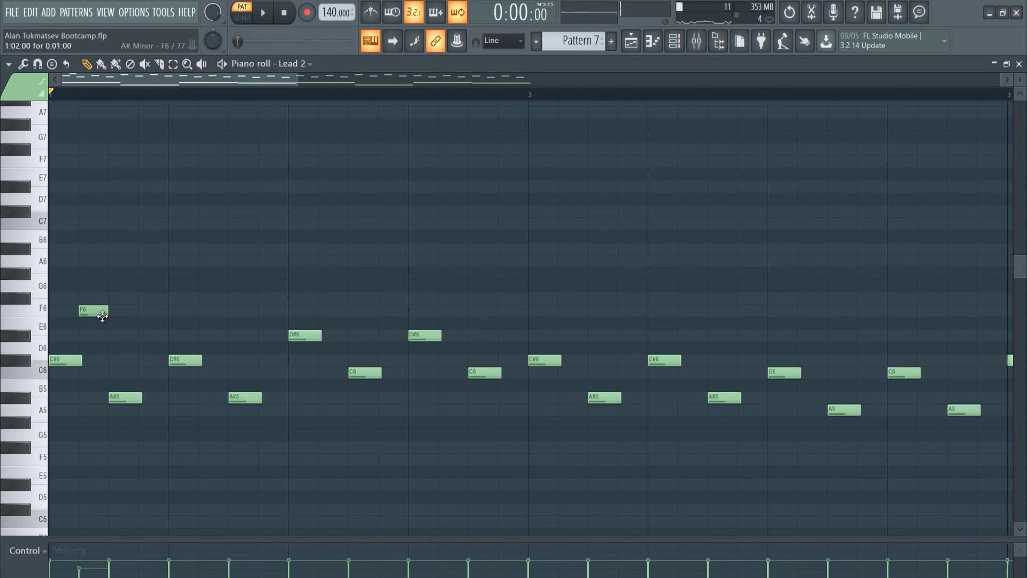
left_click(140, 310)
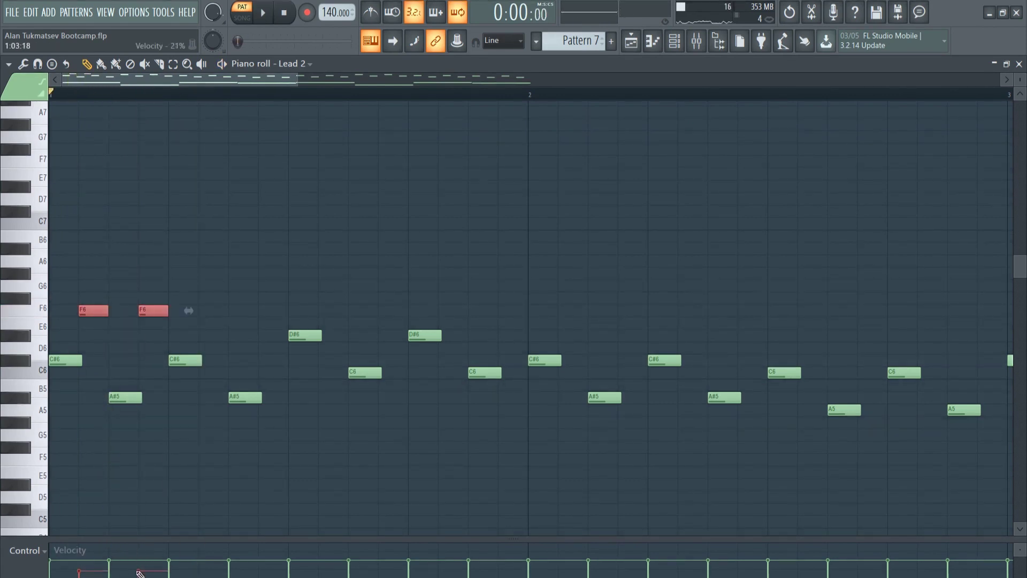
key("space")
key("space")
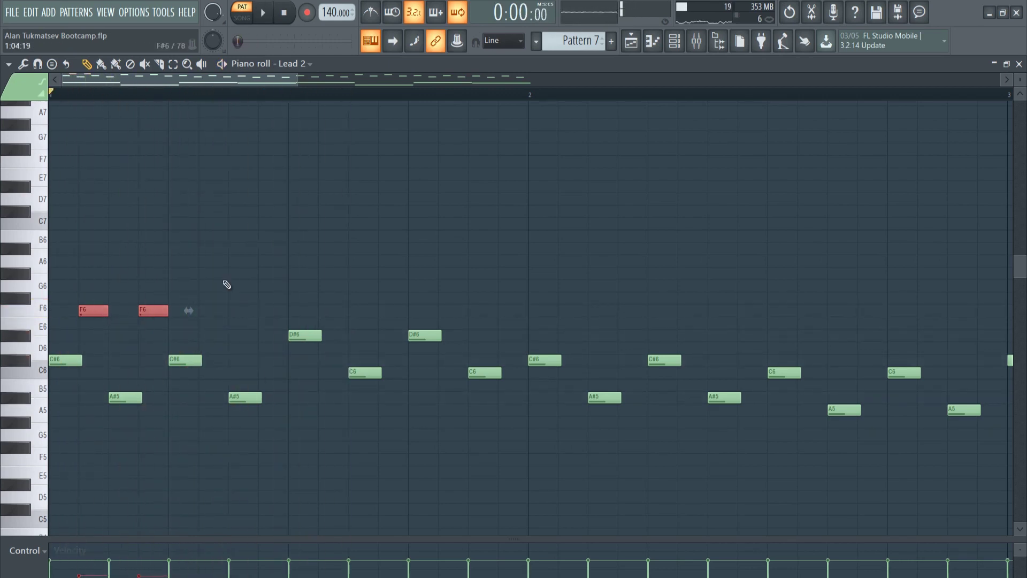
Try an additional quiet F6 note on step 6 of bar 1, checking by playback
key("space")
left_click(208, 311)
key("space")
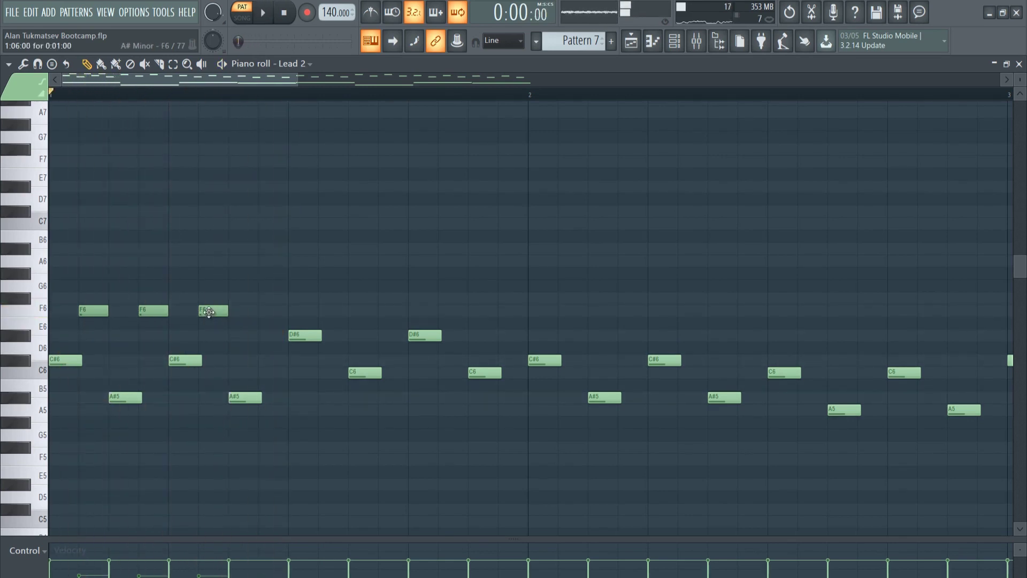
key("space")
key("space")
Add quiet one-step F6 notes on steps 10 and 14 of bar 1, also trying steps 16 and 12 for the second one
left_click(333, 311)
key("space")
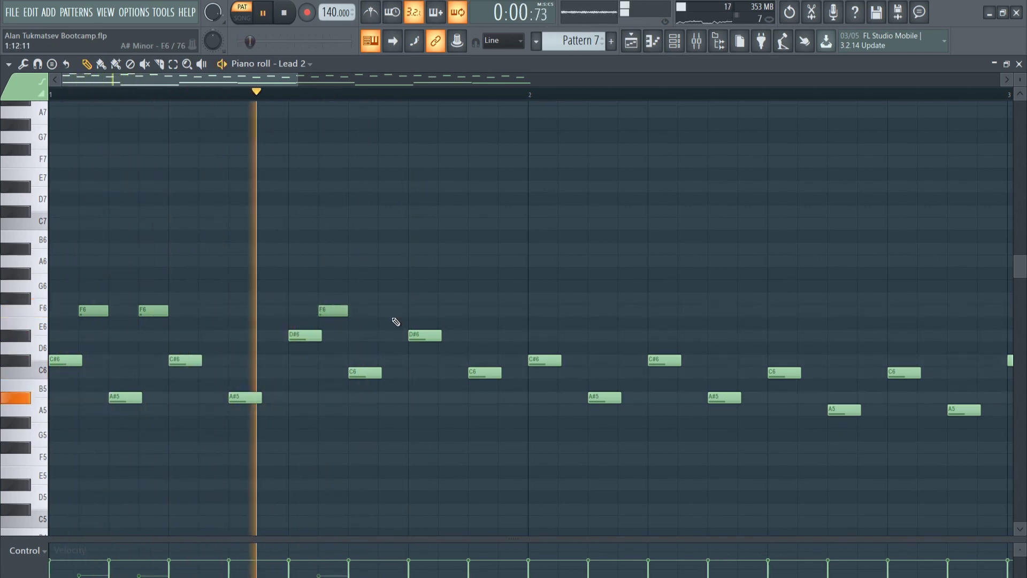
left_click(451, 310)
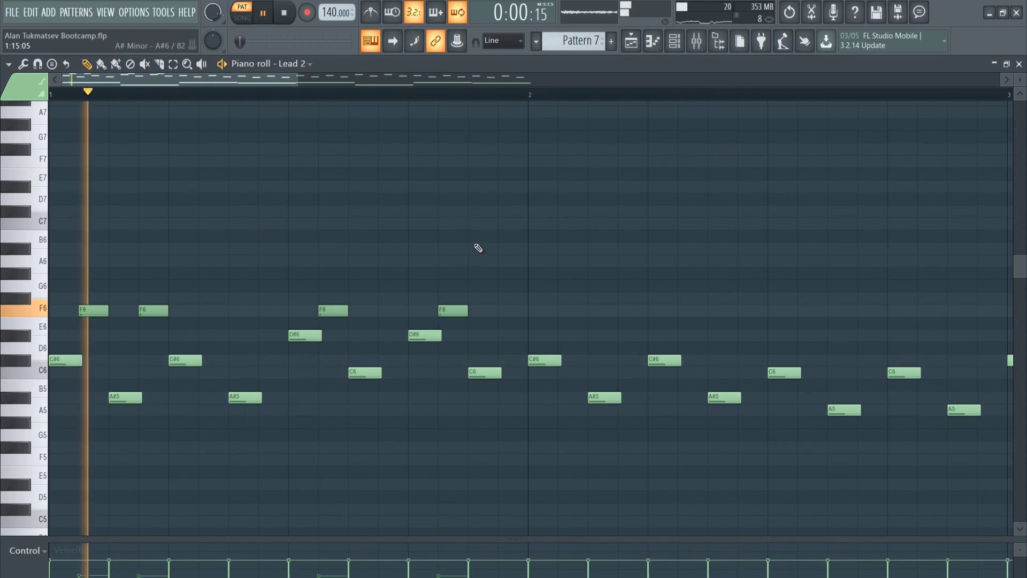
right_click(454, 310)
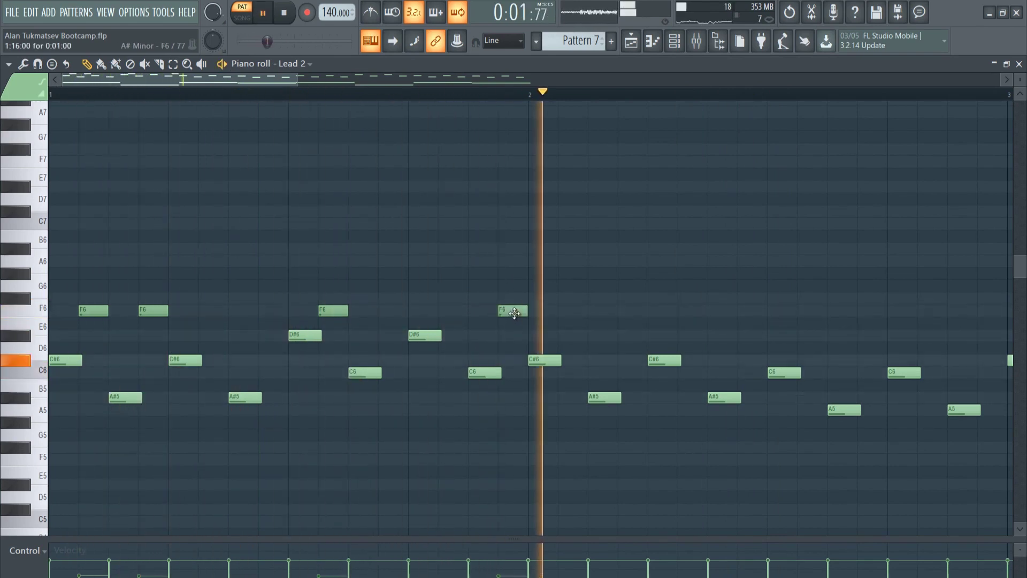
left_click(381, 311)
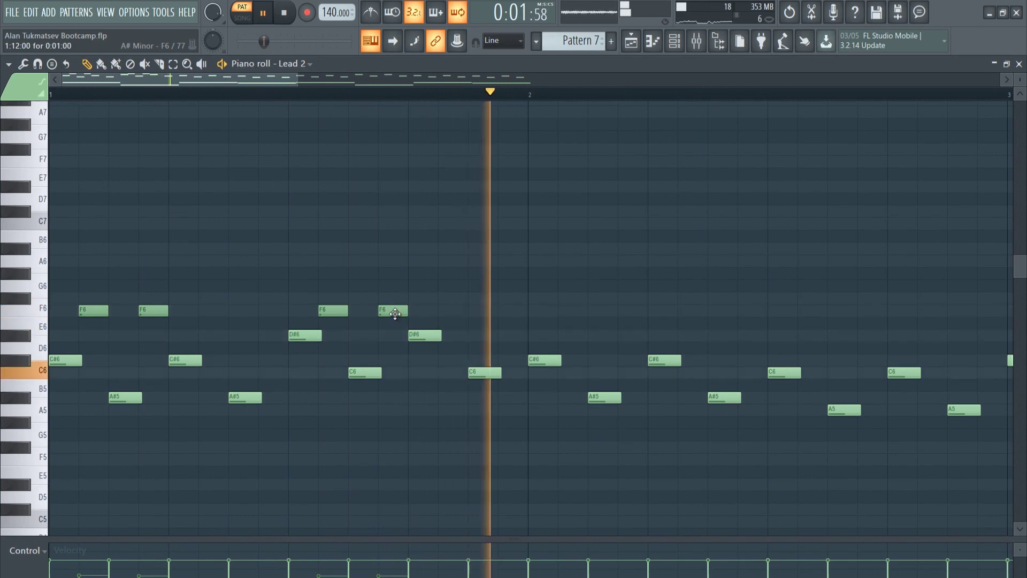
right_click(395, 311)
left_click(451, 310)
right_click(420, 335)
left_click(413, 337)
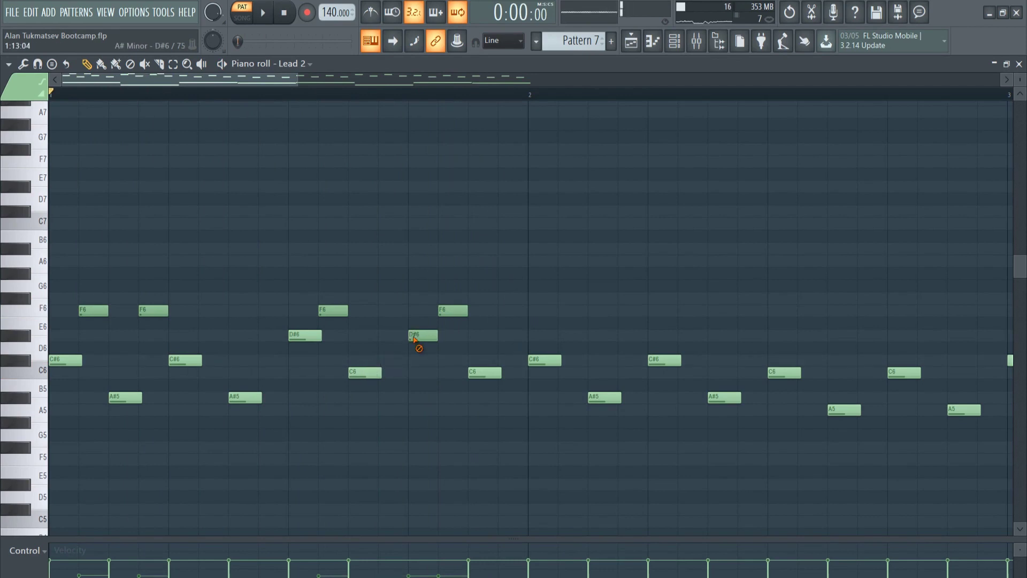
Play back the melody to check the F6 notes added in bar 1
key("space")
scroll(570, 72, "up", 2)
scroll(294, 263, "down", 4)
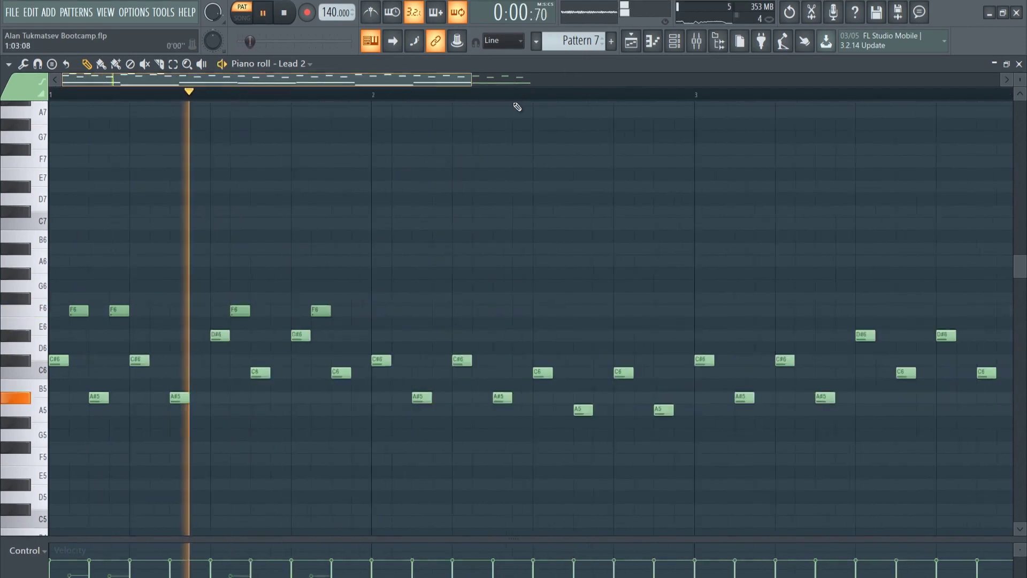
scroll(259, 316, "up", 1)
key("space")
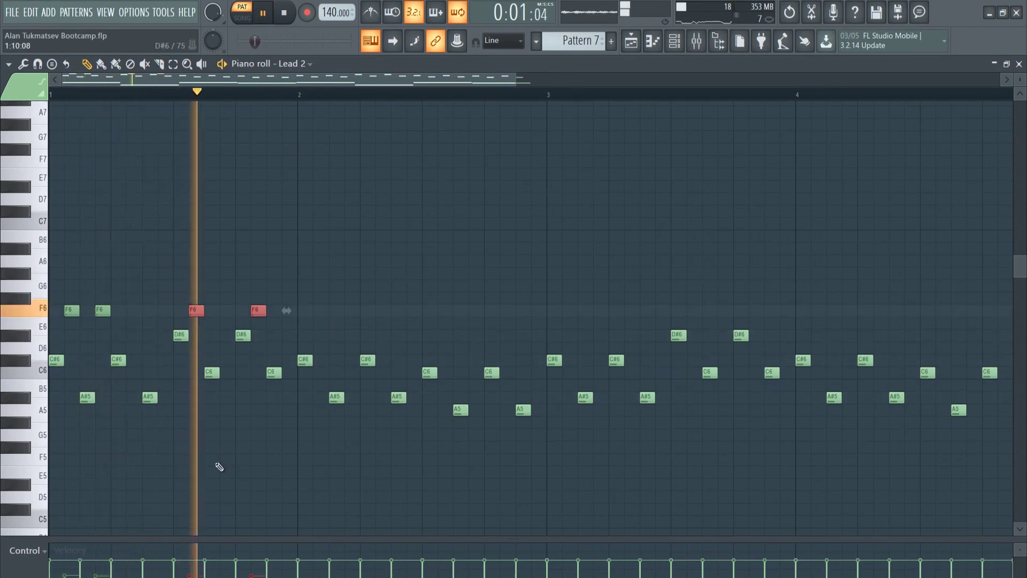
key("space")
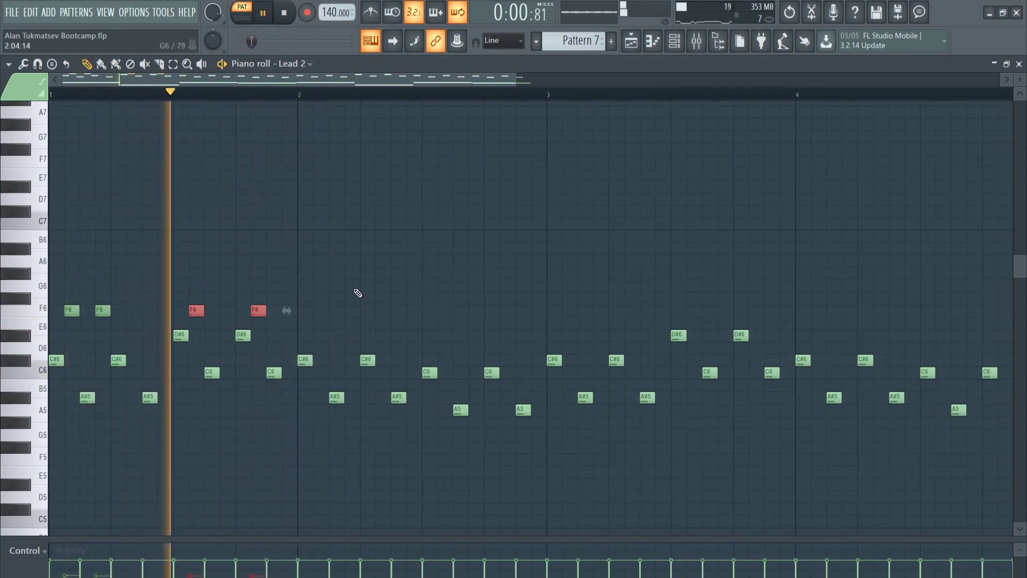
Add quiet one-step F6 notes on steps 2 and 4 of bar 2, checking them by playback
key("space")
left_click(351, 305)
key("space")
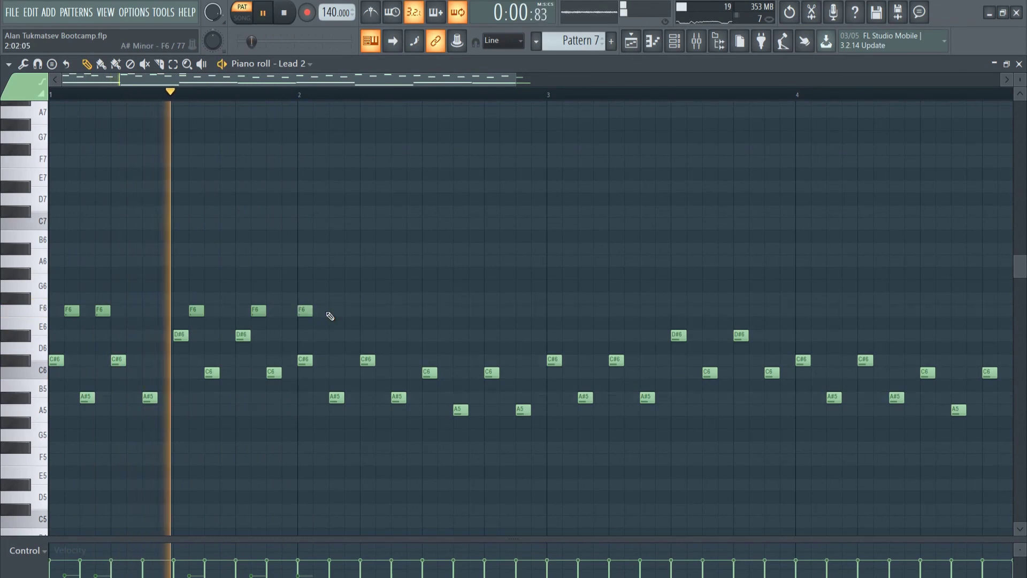
left_click(321, 310)
left_click(352, 310)
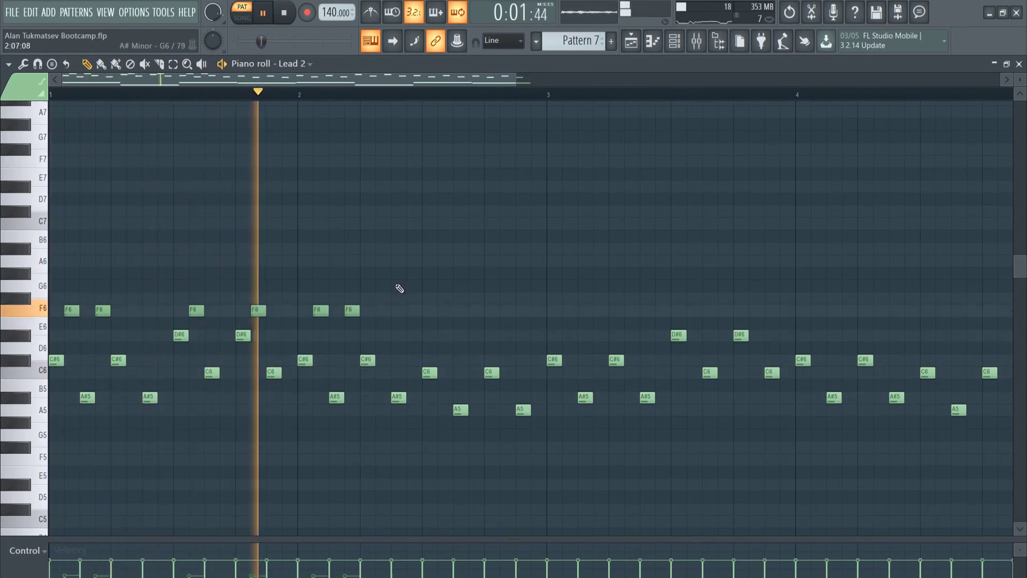
key("space")
key("space")
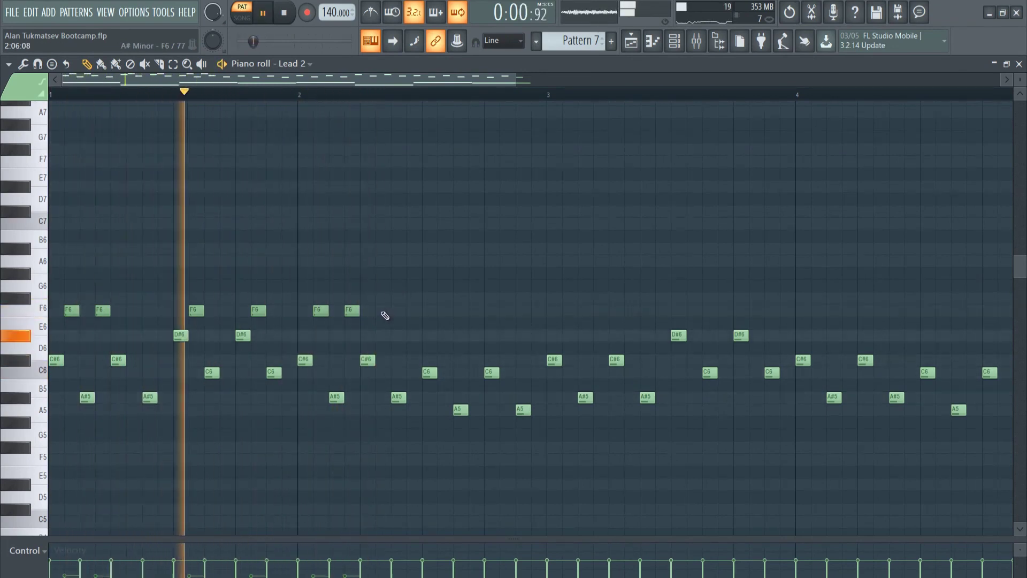
Add quiet F6 notes on steps 6, 10 and 14 of bar 2, also trying step 12 for the last one
left_click(383, 310)
key("space")
key("space")
left_click(444, 310)
left_click(476, 310)
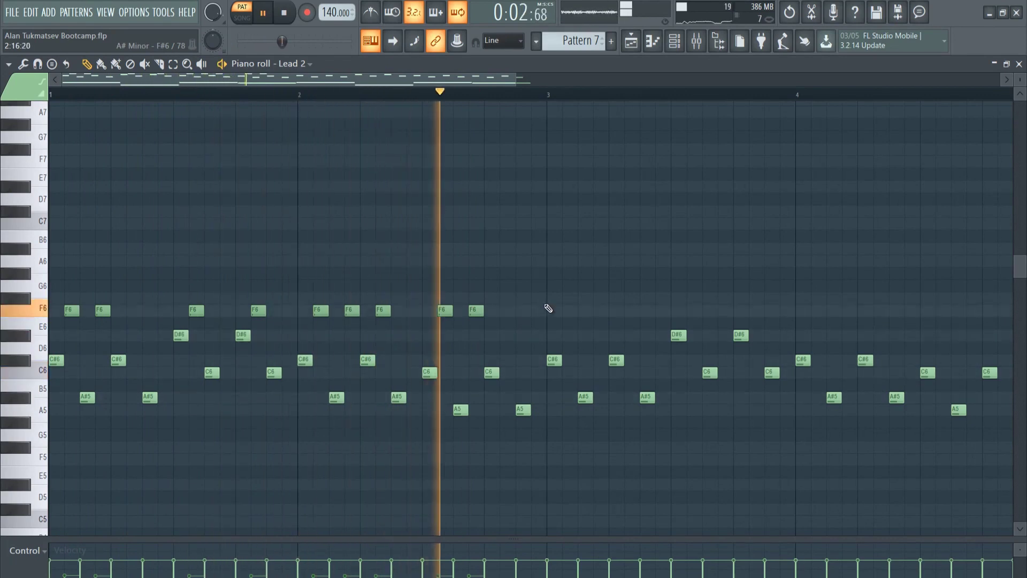
left_click_drag(479, 309, 510, 310)
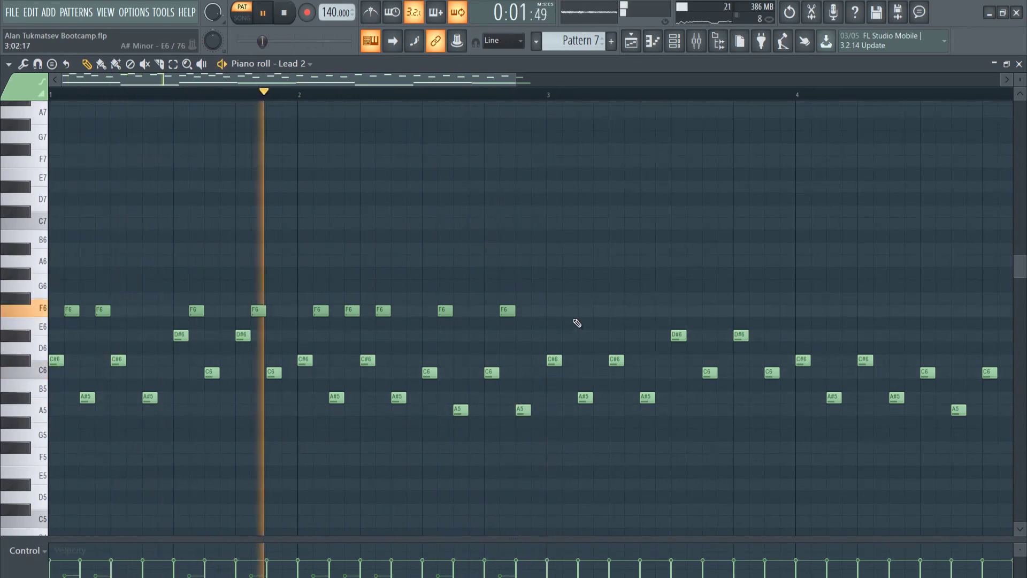
Duplicate the F6 notes of bars 1 and 2 into bars 3 and 4, aligned with the same steps
left_click_drag(574, 317, 71, 310)
key("ctrl+b")
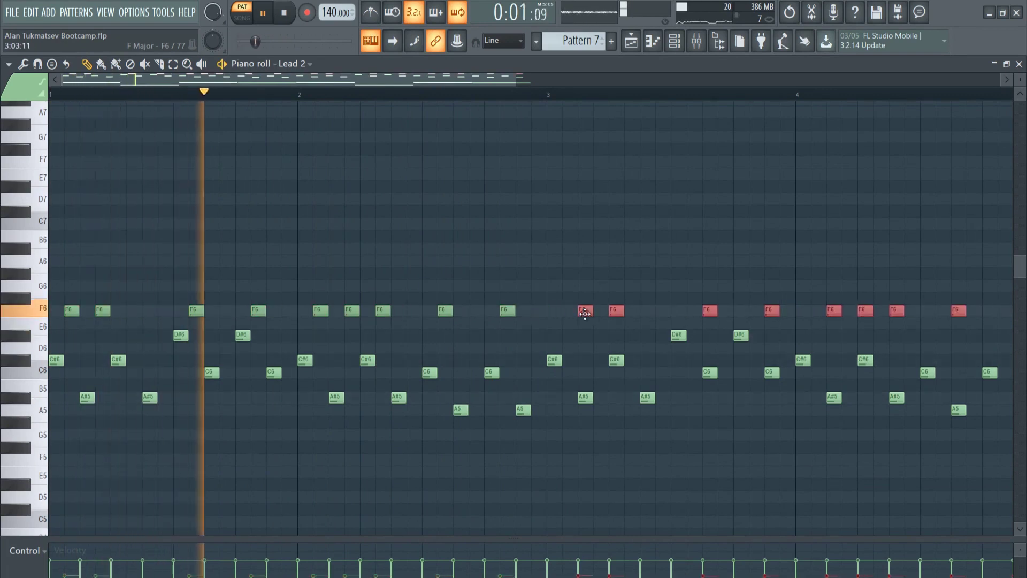
left_click(525, 116)
scroll(716, 151, "down", 2)
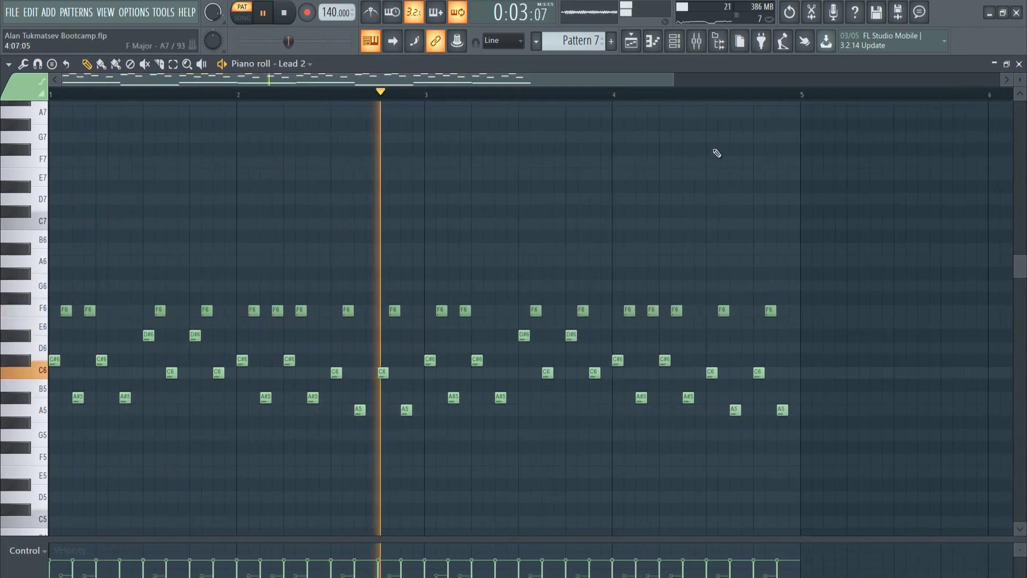
Select all F6 notes in bars 1 to 4 and adjust their velocity together in the note properties
left_click_drag(809, 328, 51, 291)
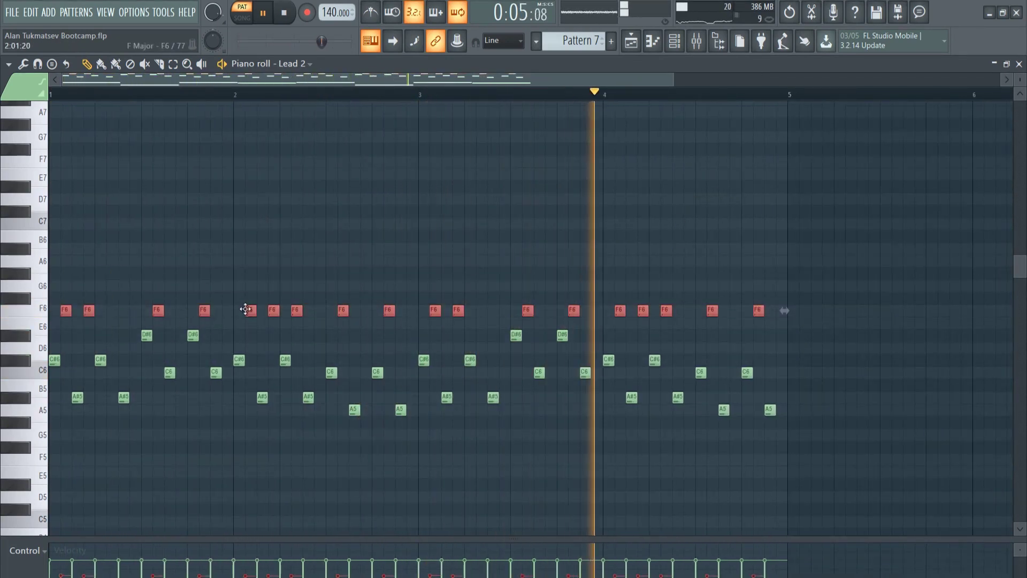
double_click(250, 310)
left_click(583, 326)
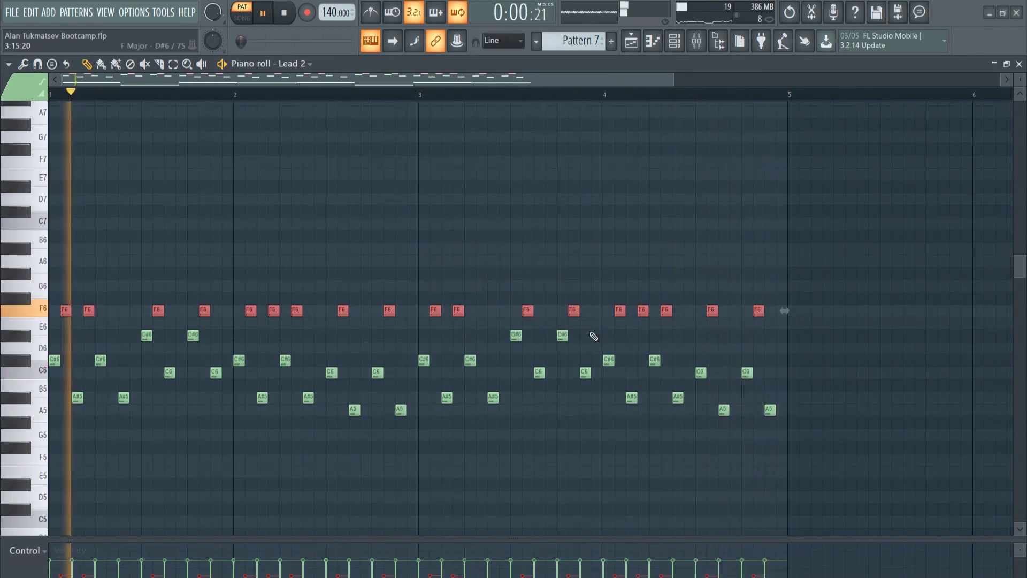
double_click(527, 309)
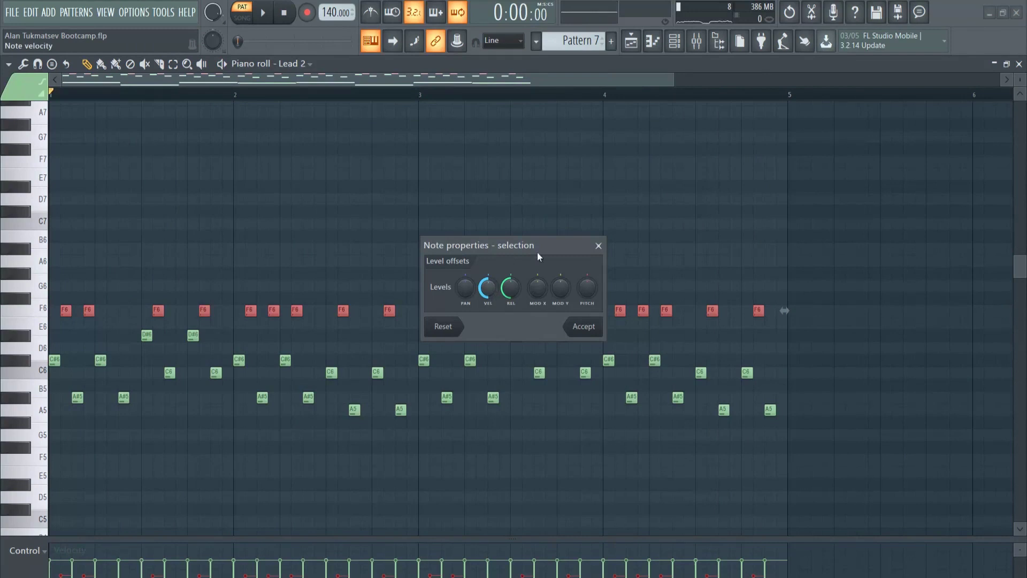
left_click_drag(485, 245, 577, 223)
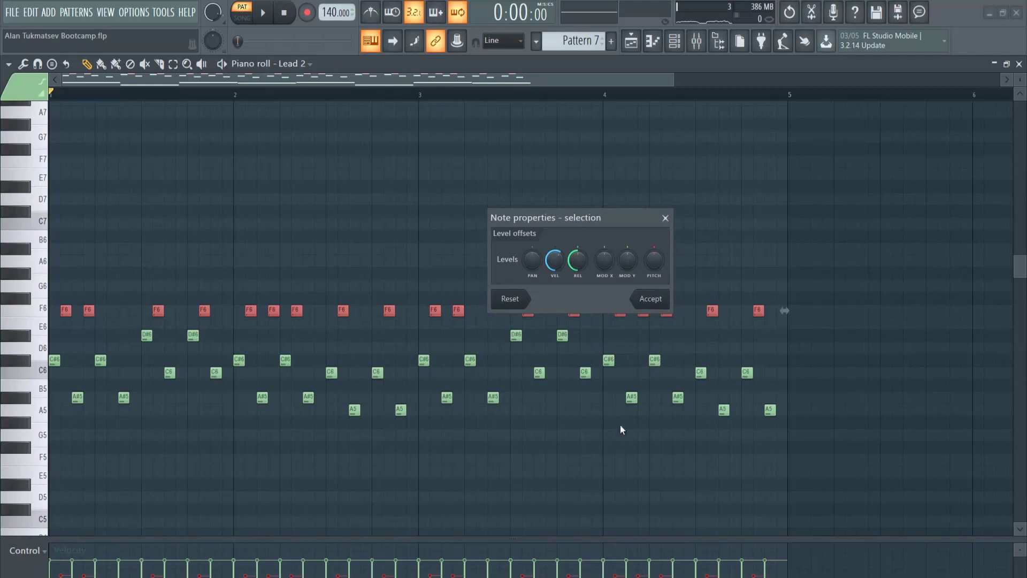
left_click(656, 300)
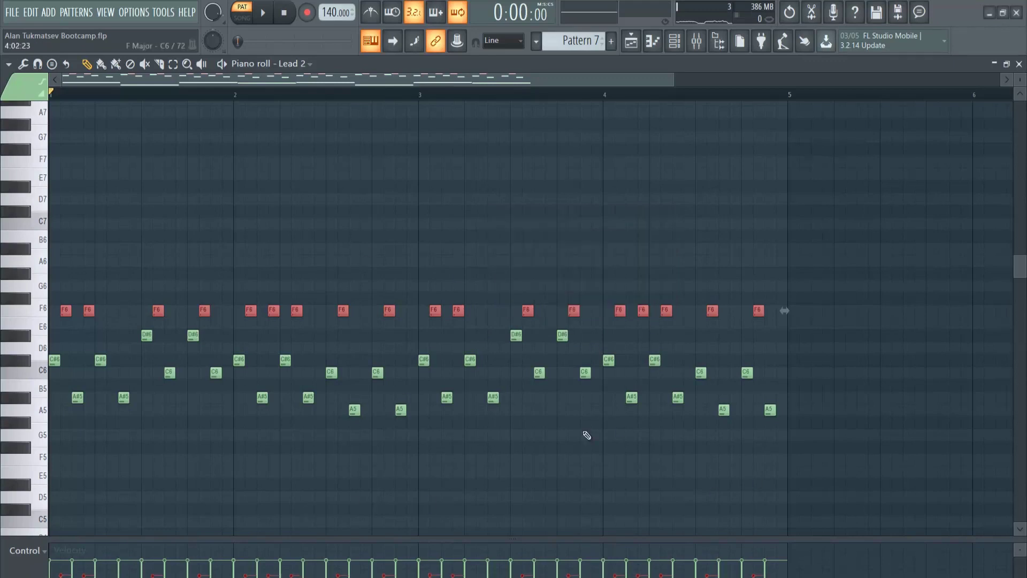
Fine-tune the velocity of the selected F6 notes in several passes, checking the balance by playback
double_click(527, 311)
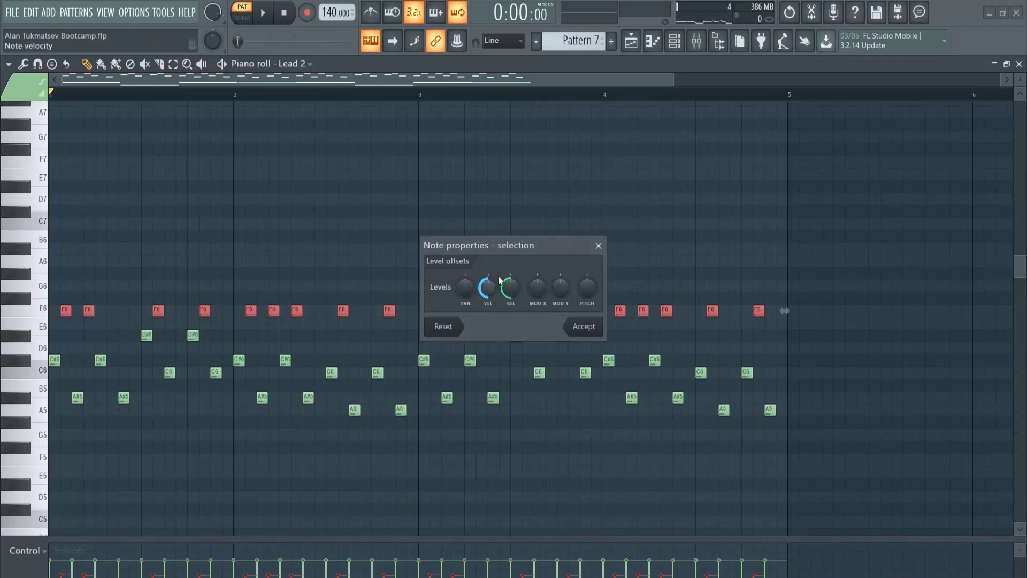
left_click(583, 327)
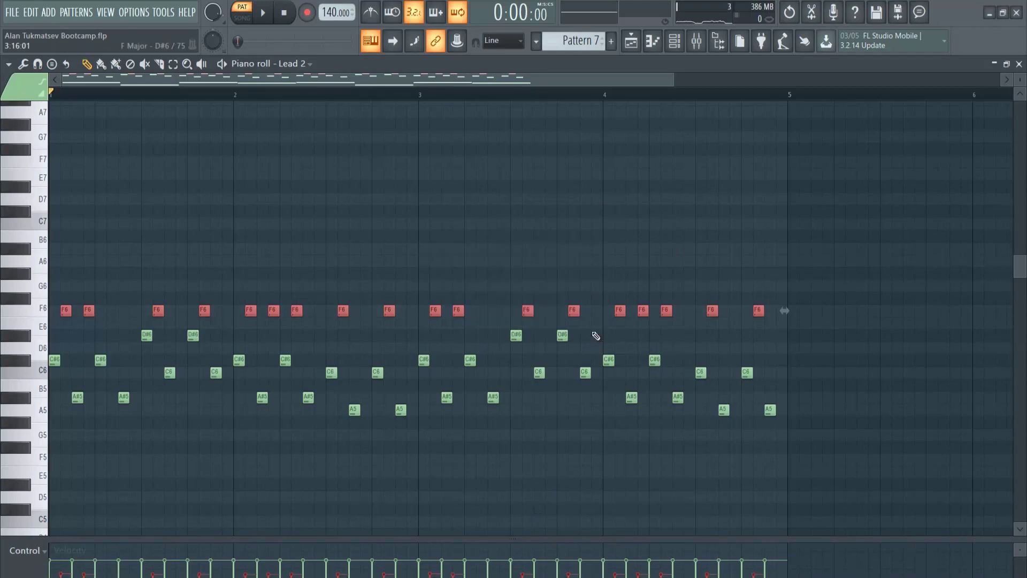
double_click(573, 311)
left_click(584, 327)
key("space")
double_click(528, 309)
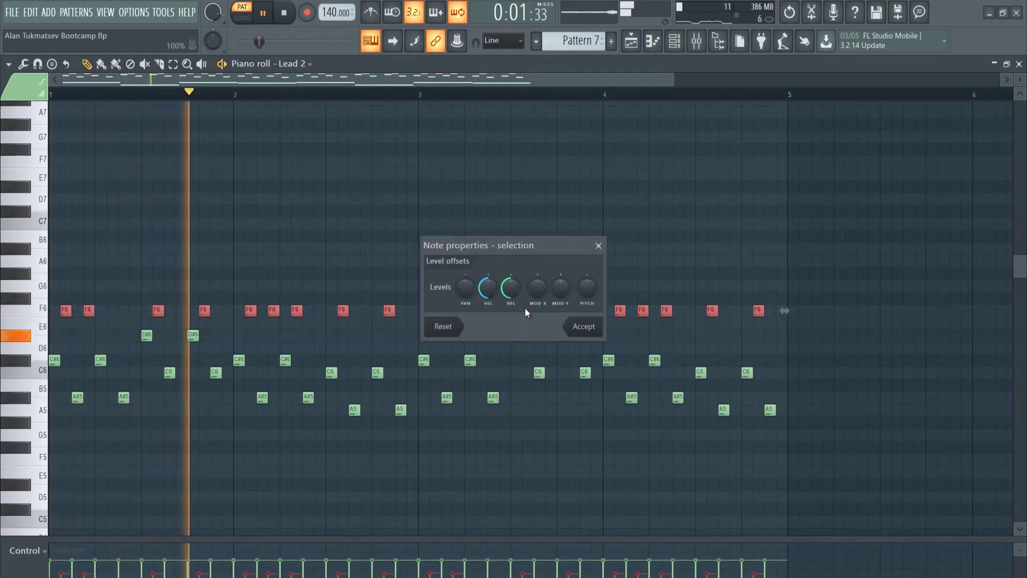
left_click(584, 326)
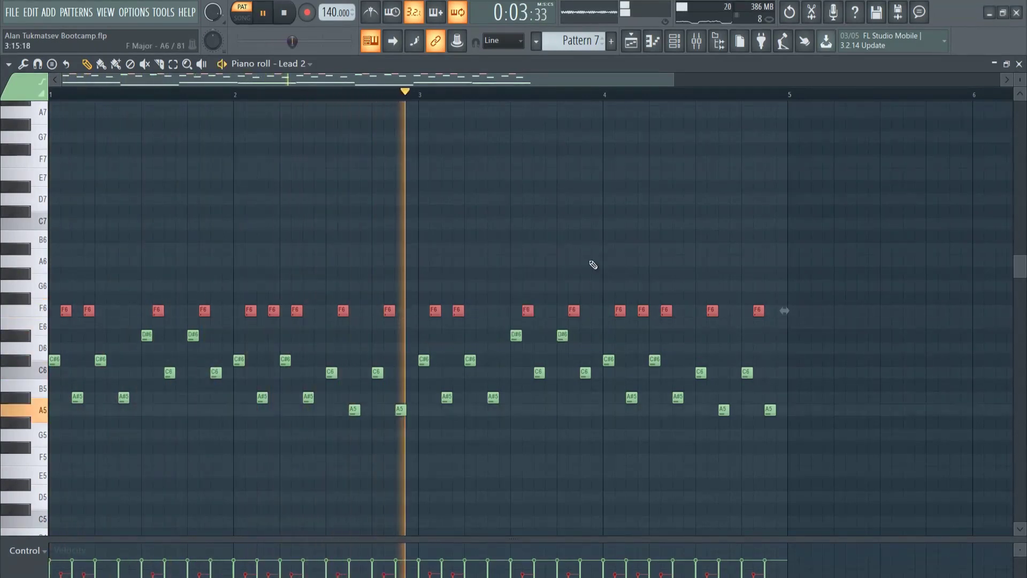
Select all the long bass notes on A#4, A4 and F4, slightly lower their velocity, and play the pattern
scroll(594, 261, "down", 5)
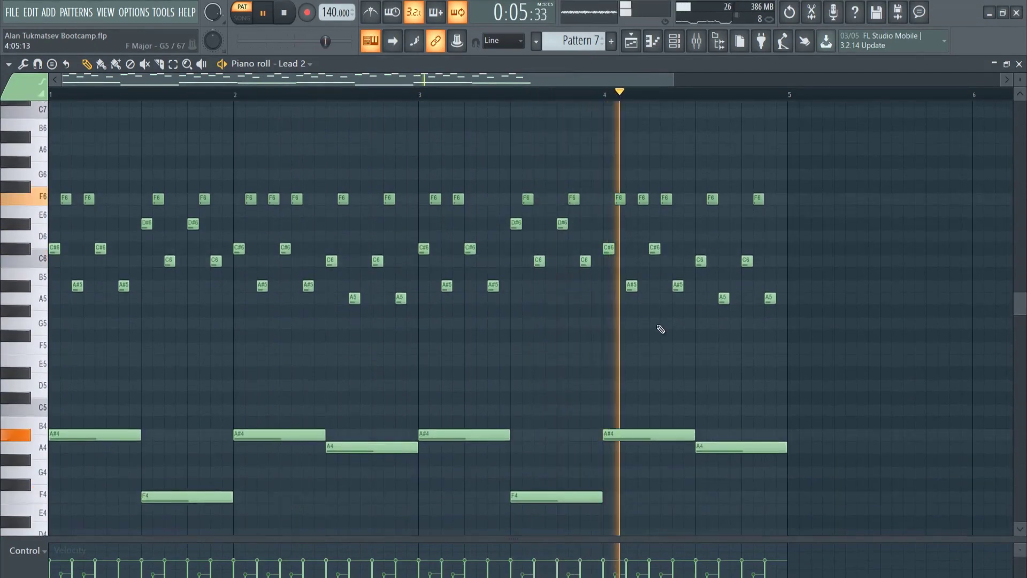
left_click_drag(815, 452, 50, 291)
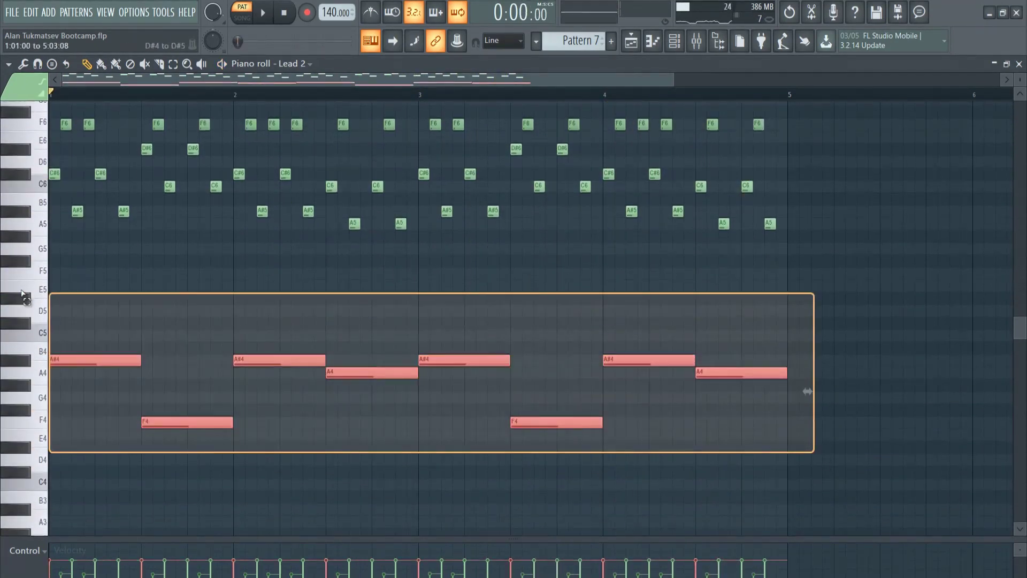
double_click(355, 374)
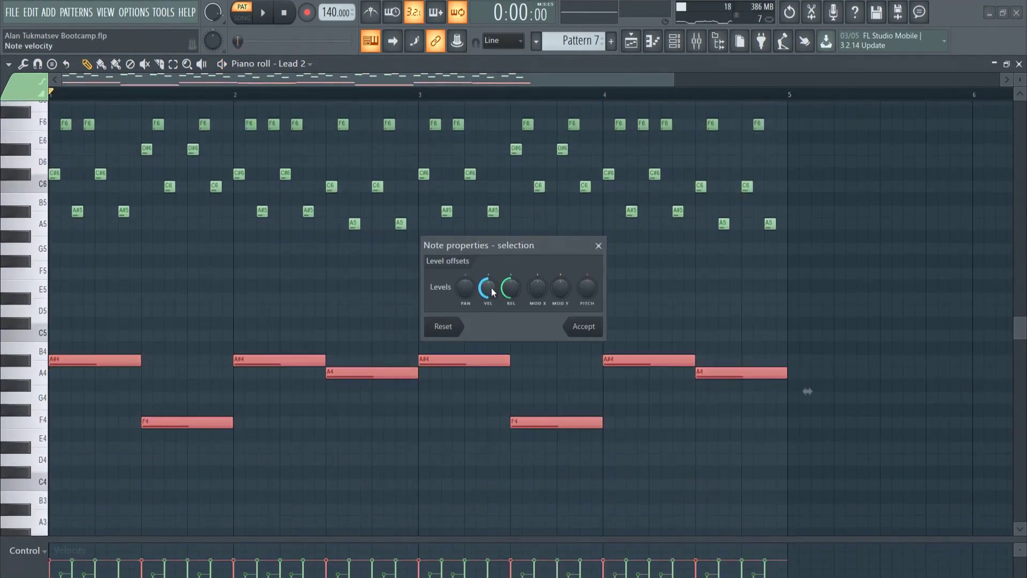
left_click(586, 327)
key("space")
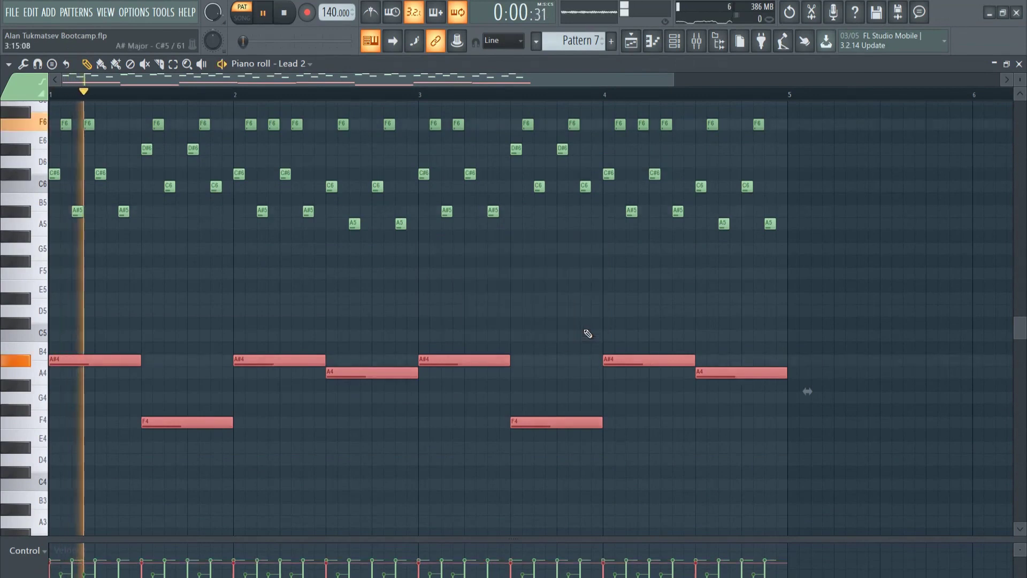
left_click(579, 327)
scroll(580, 331, "up", 3)
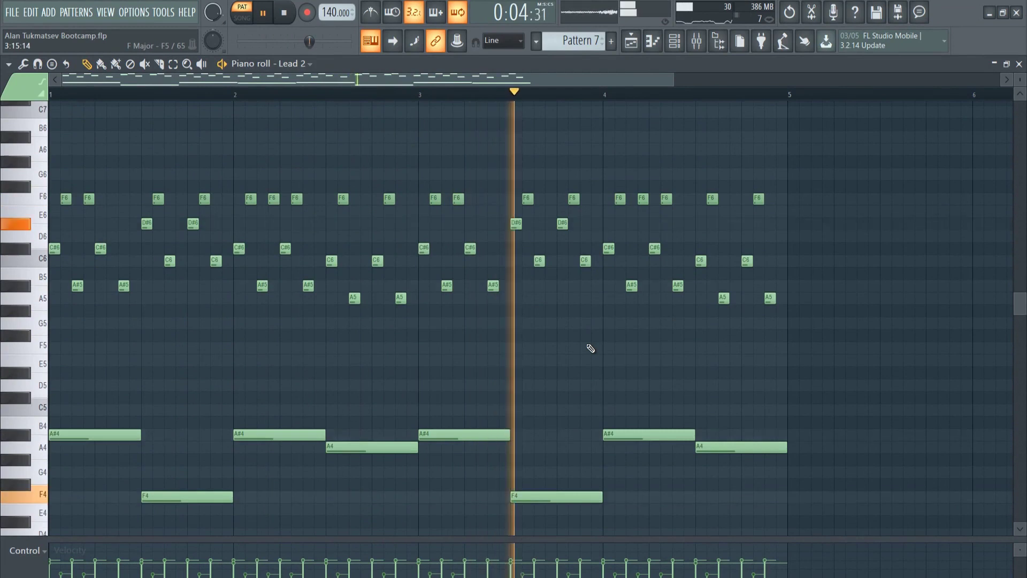
Play back the four-bar pattern to check the balance of melody, F6 accents and bass notes
key("space")
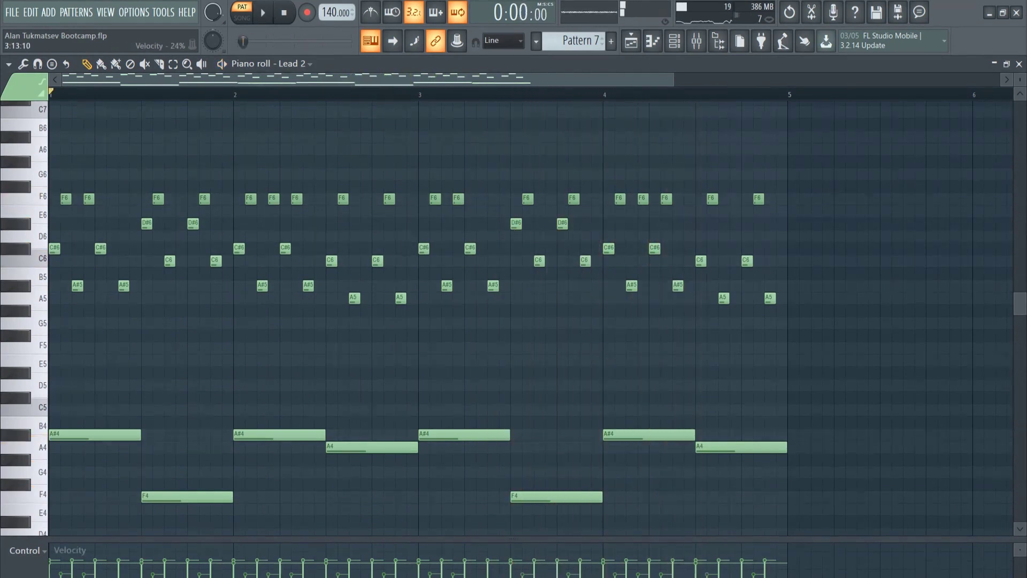
key("space")
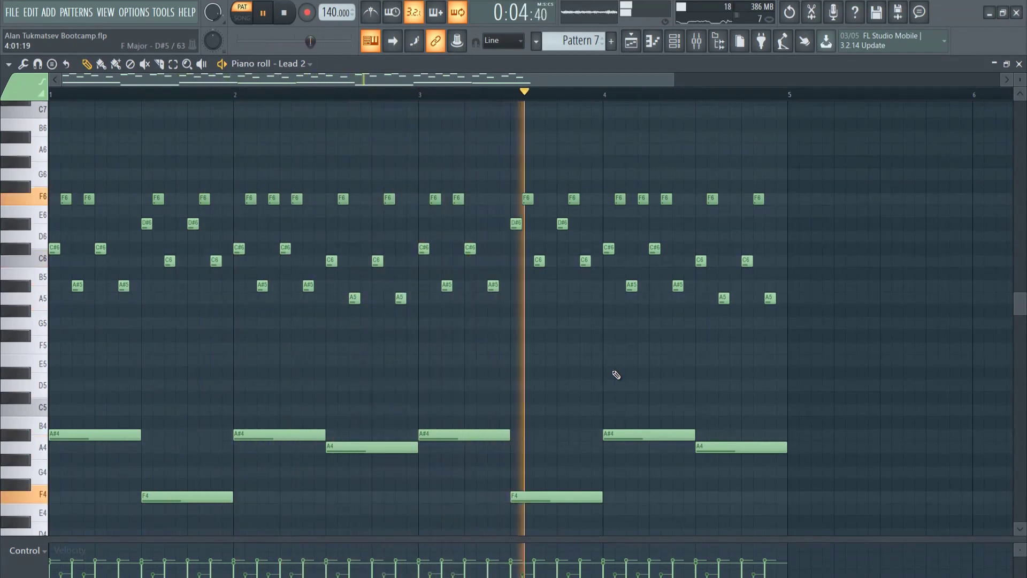
key("space")
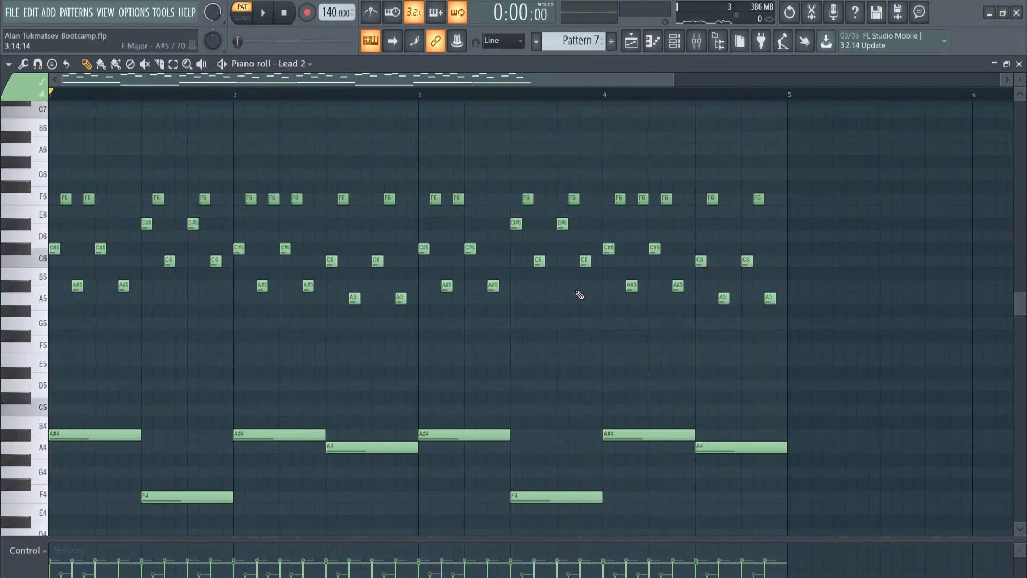
Fit all four bars in the piano roll view and look over the melody, F6 accents and bass notes
scroll(578, 294, "down", 3)
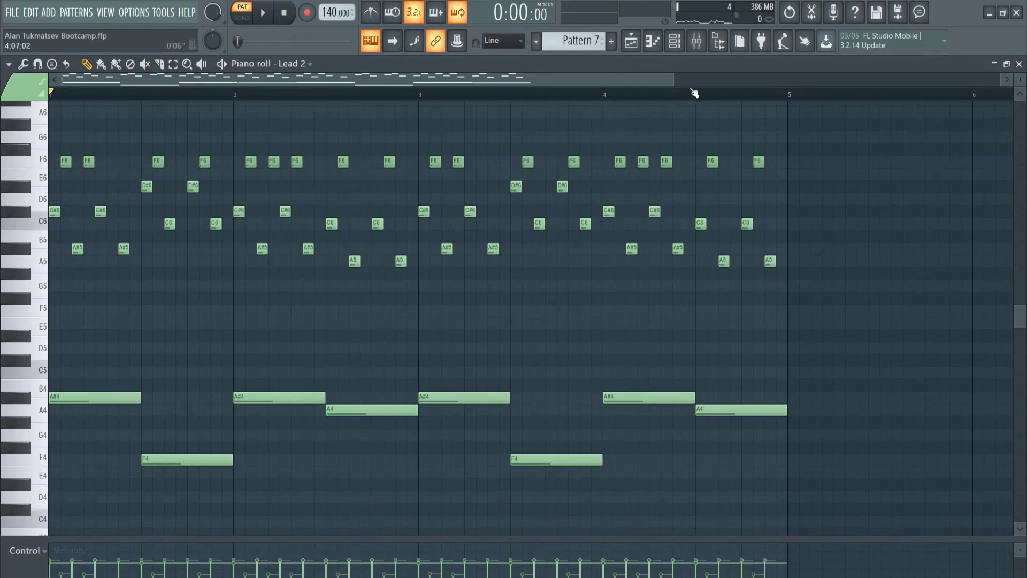
left_click_drag(672, 80, 604, 79)
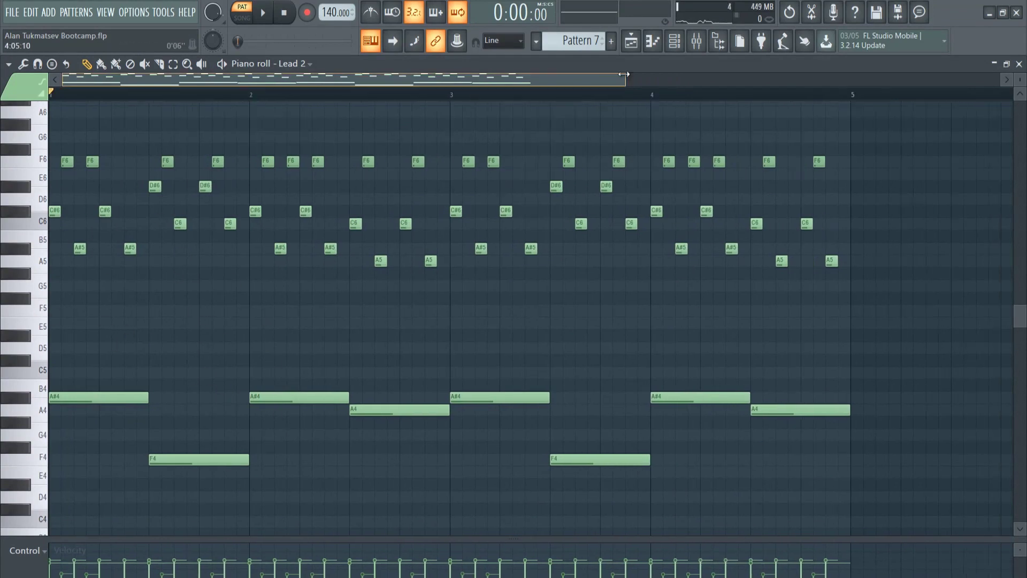
left_click_drag(605, 79, 587, 73)
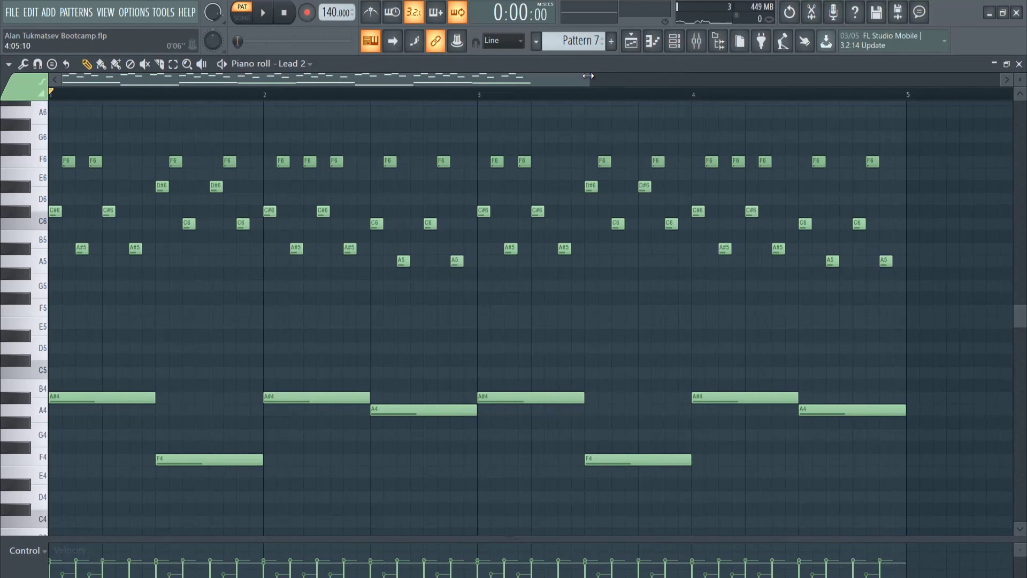
left_click_drag(589, 76, 543, 79)
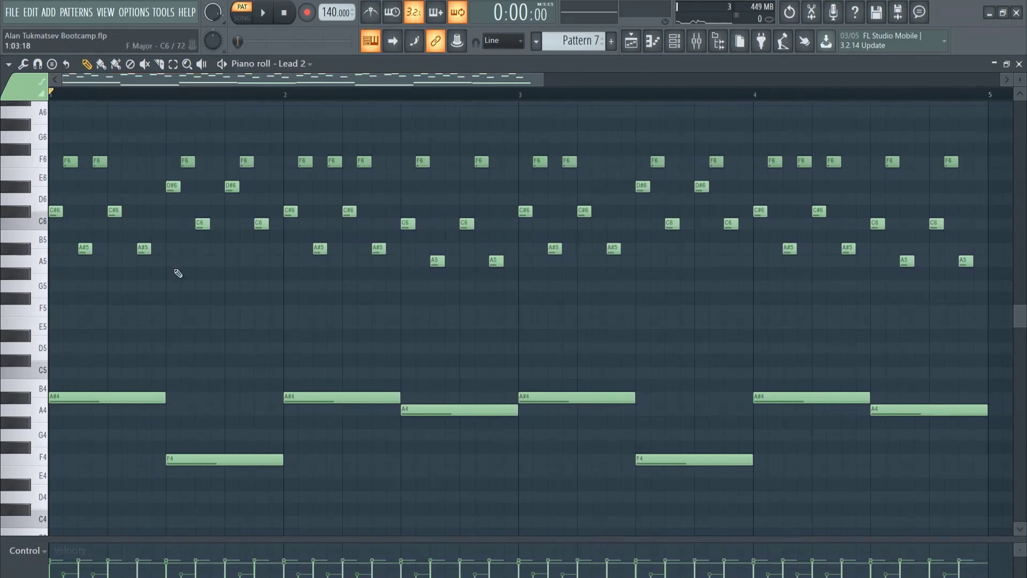
scroll(321, 219, "down", 1)
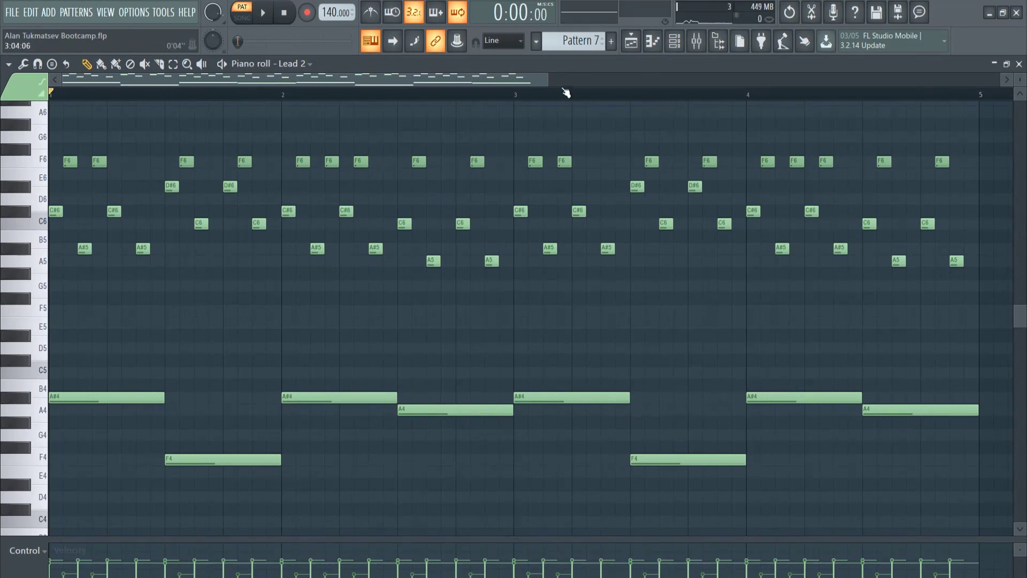
scroll(566, 91, "up", 1)
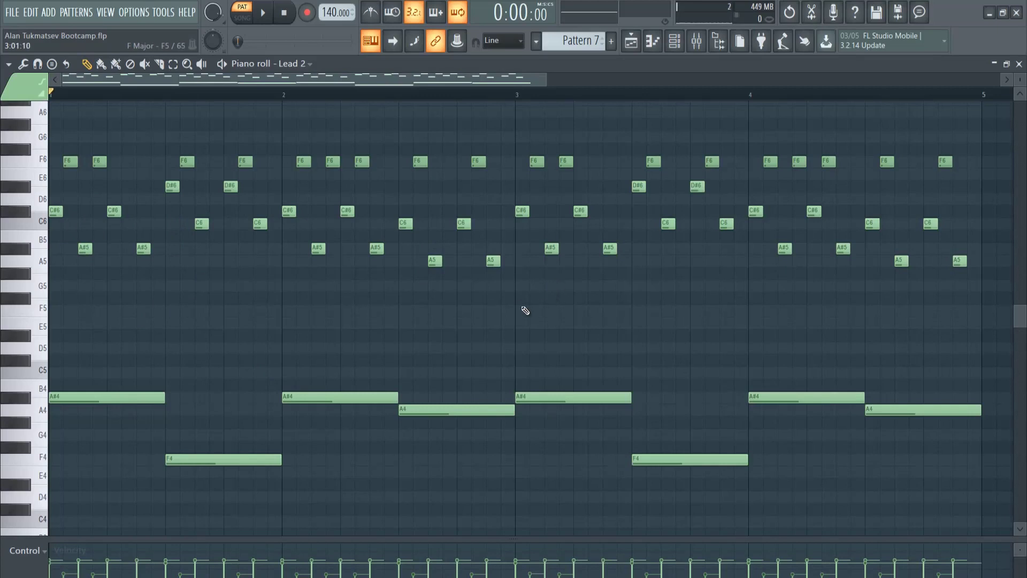
scroll(573, 241, "up", 2)
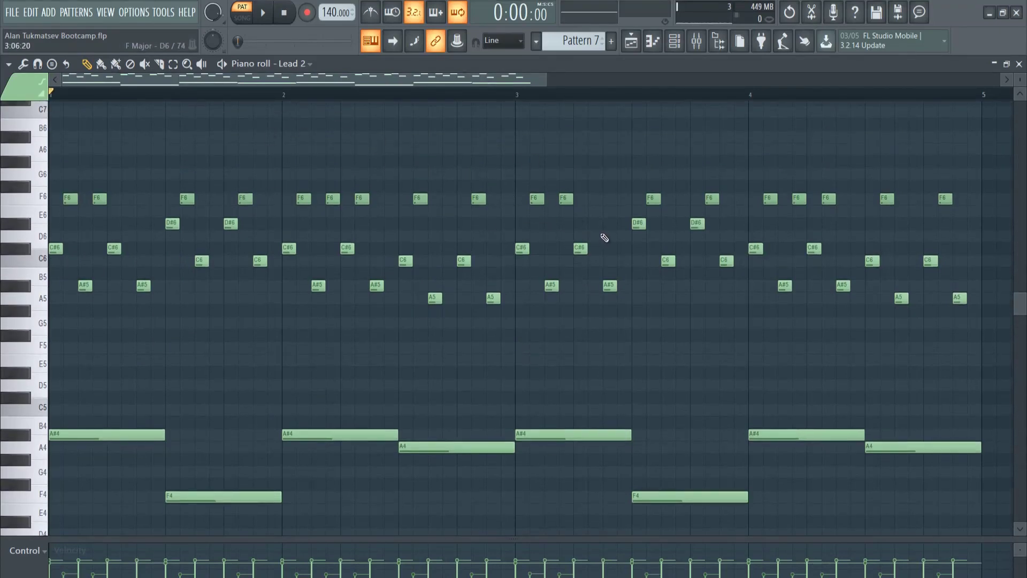
scroll(602, 240, "down", 2)
scroll(695, 246, "up", 2)
scroll(784, 221, "down", 2)
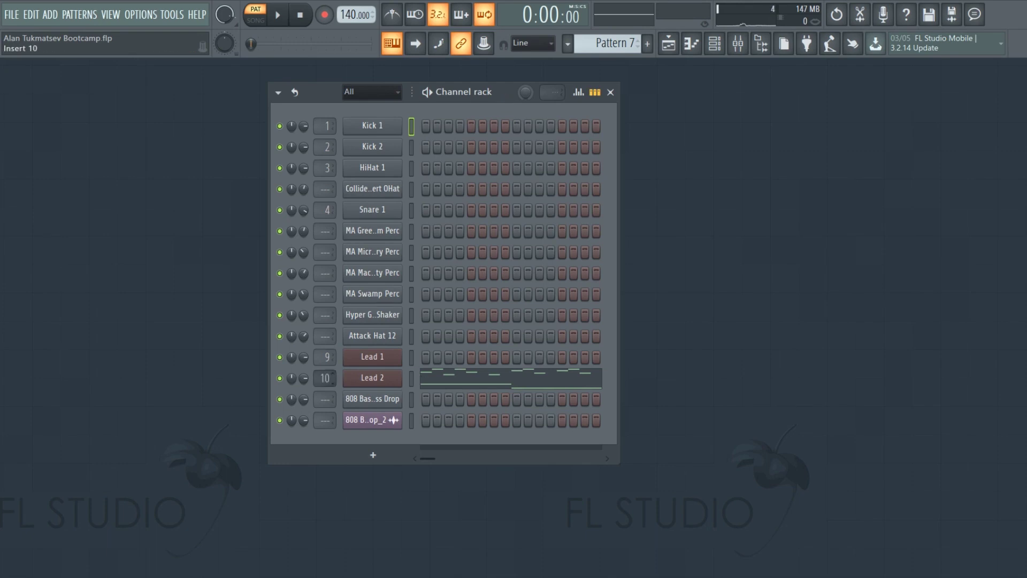
Briefly play the Lead 2 pattern from the channel rack and open the mixer at Insert 10
left_click(278, 16)
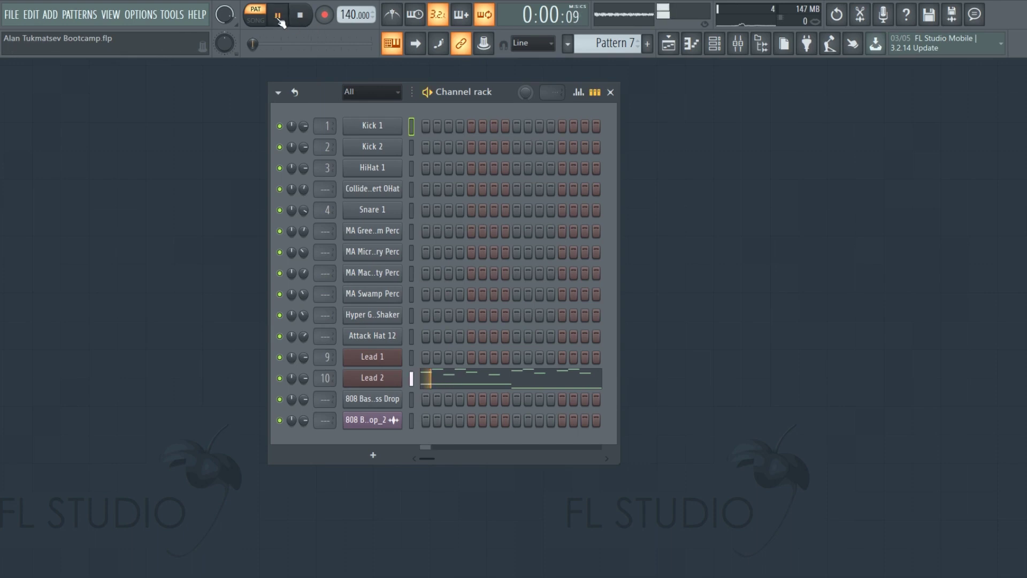
key("space")
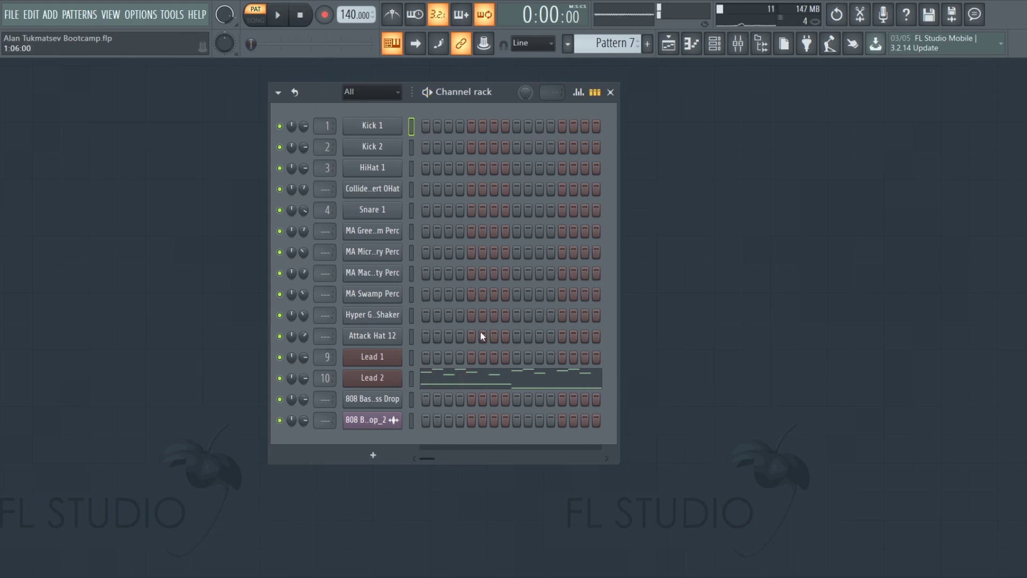
left_click(743, 47)
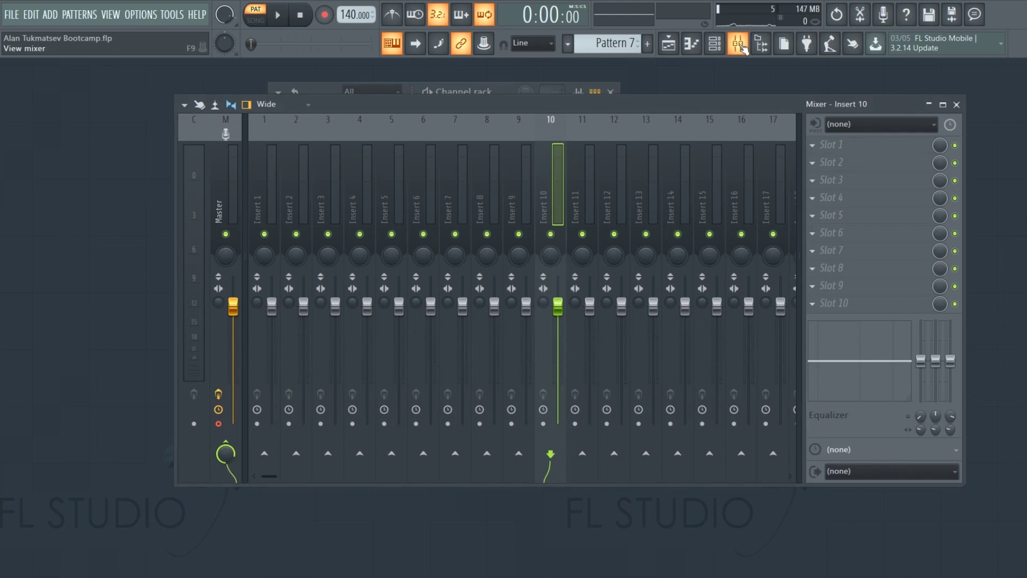
Load Gross Beat into the first effect slot of Insert 10 and apply the Momentary preset's 1/2 Speed time effect
left_click(817, 147)
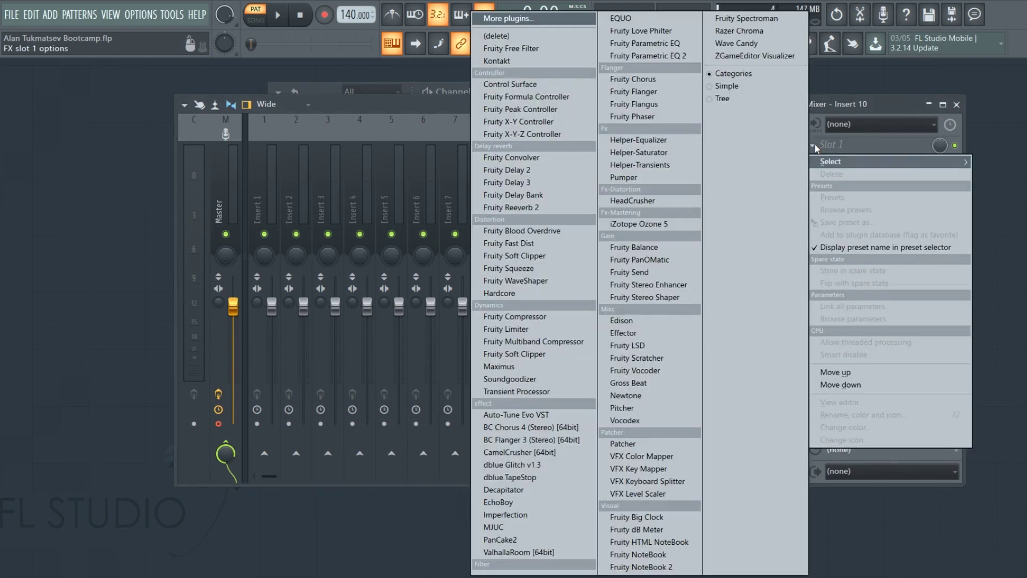
left_click(651, 381)
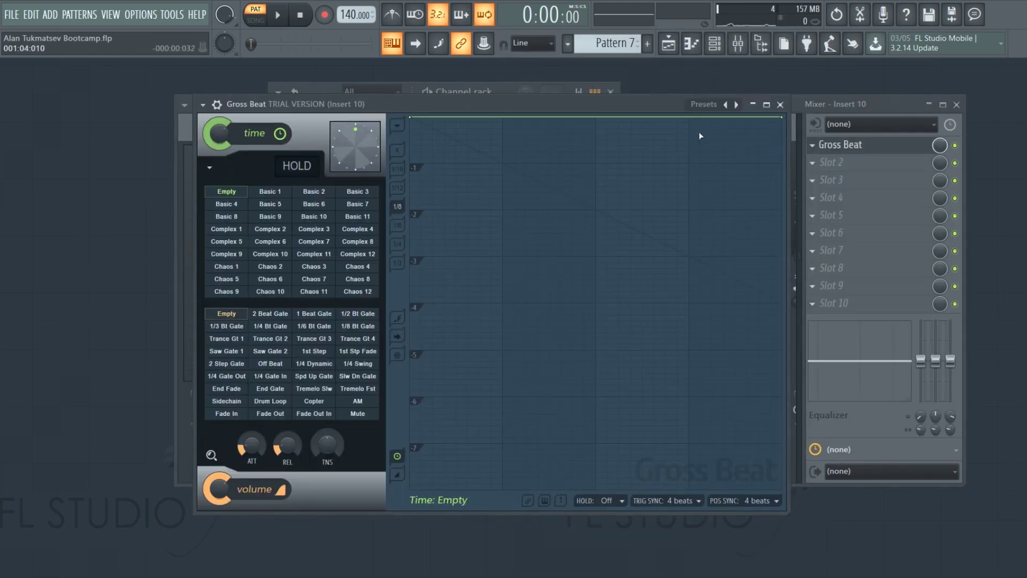
right_click(737, 104)
left_click(766, 151)
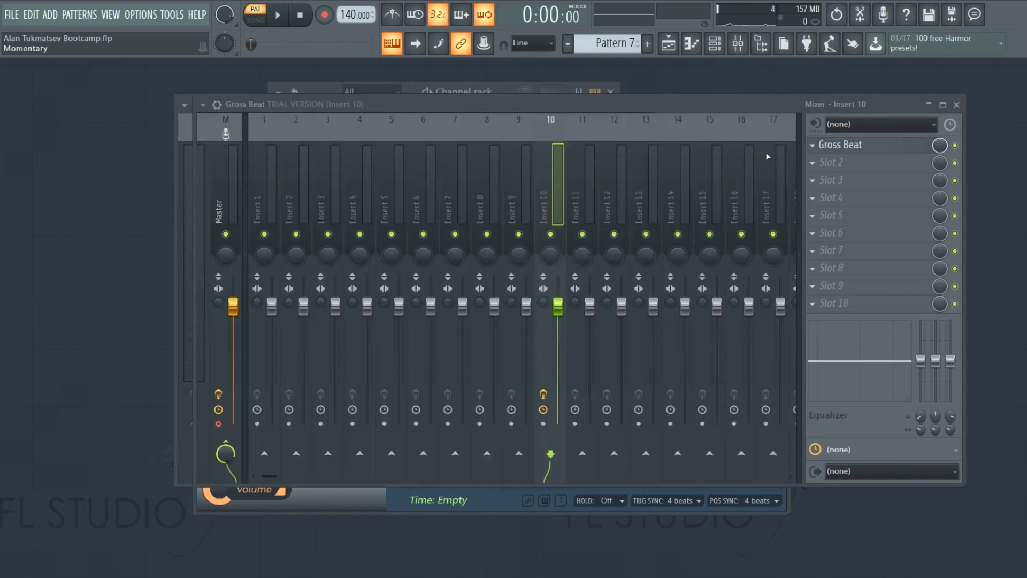
left_click(324, 281)
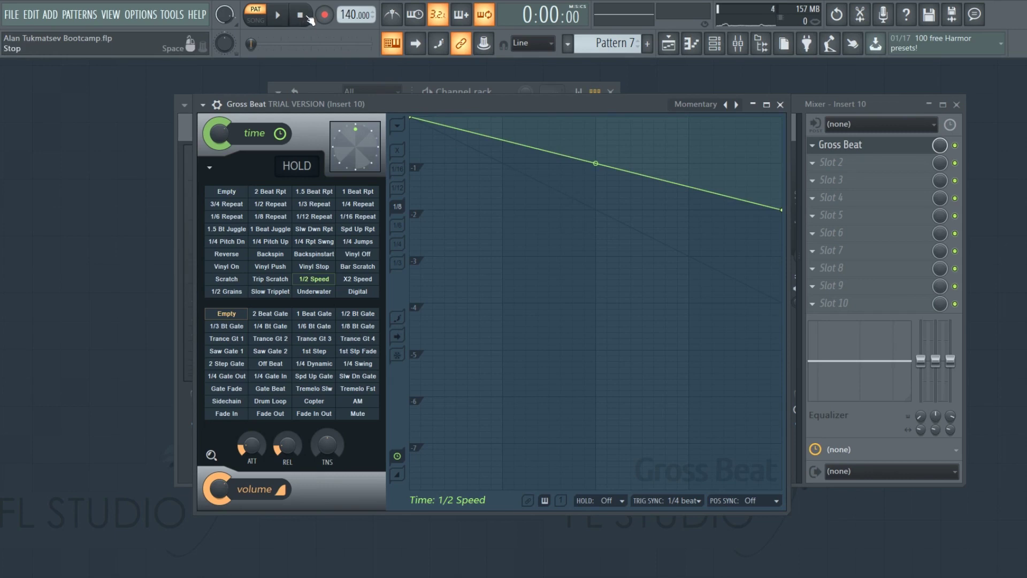
Play the pattern through Gross Beat and audition the half-speed effect together with its time mix amount
key("space")
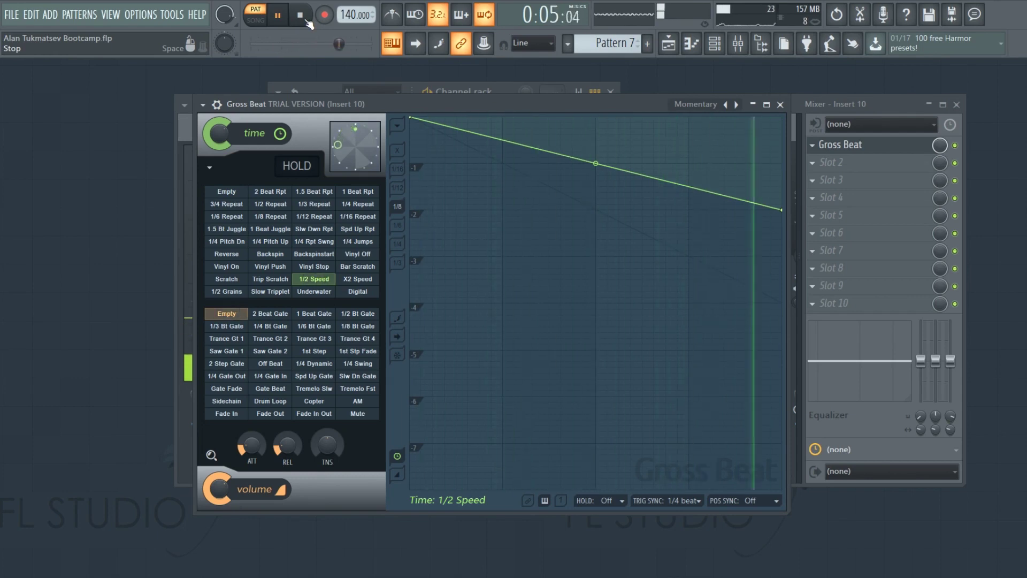
key("space")
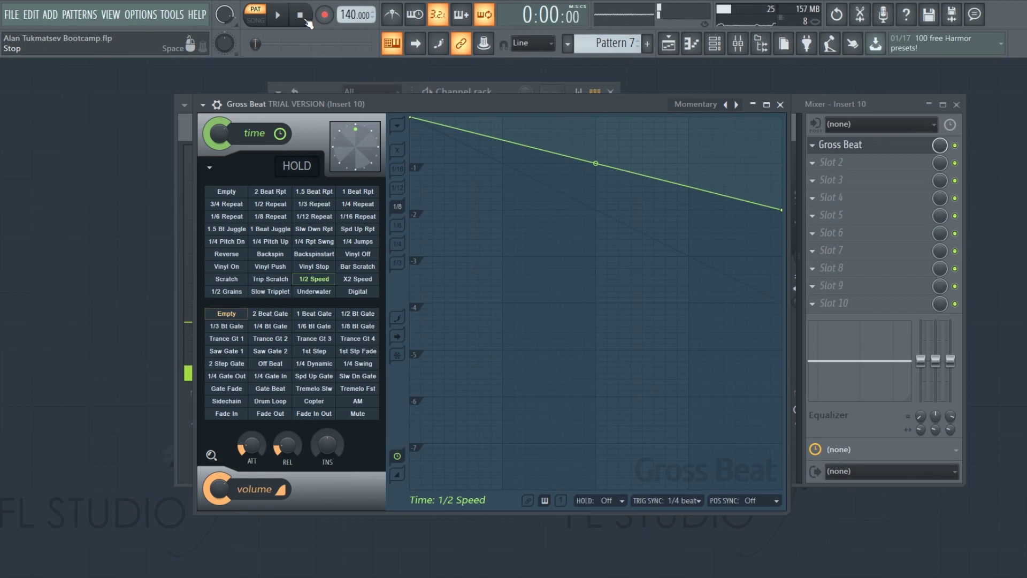
left_click_drag(523, 105, 528, 117)
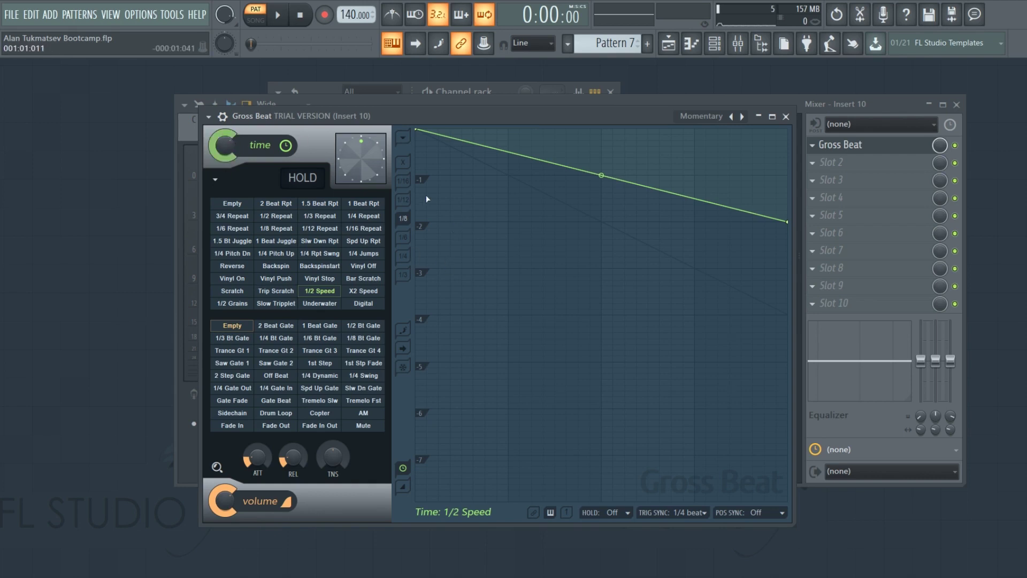
left_click_drag(449, 115, 531, 121)
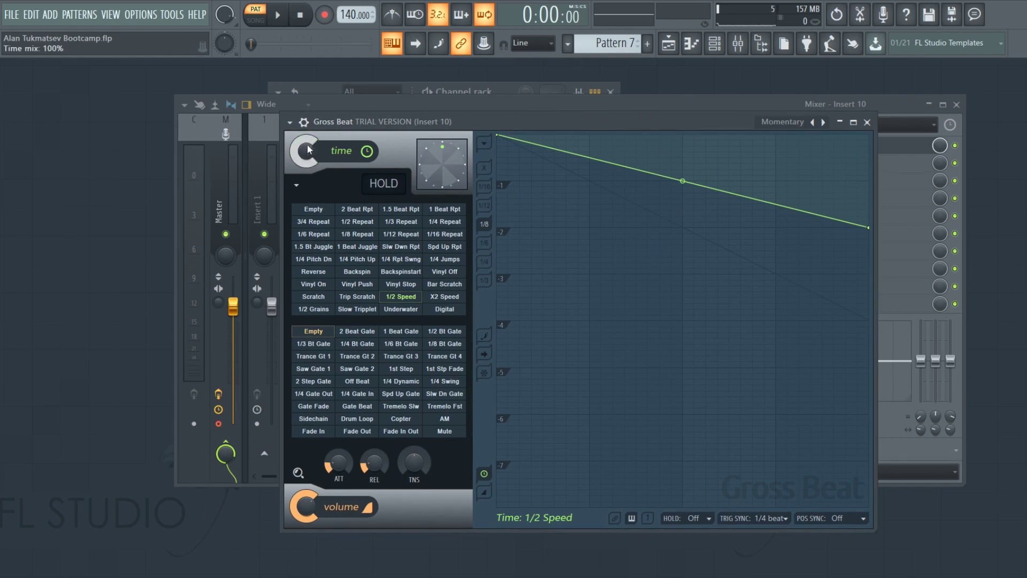
key("space")
mouse_move(314, 157)
left_mouse_down()
mouse_move(315, 205)
mouse_move(314, 163)
left_mouse_up()
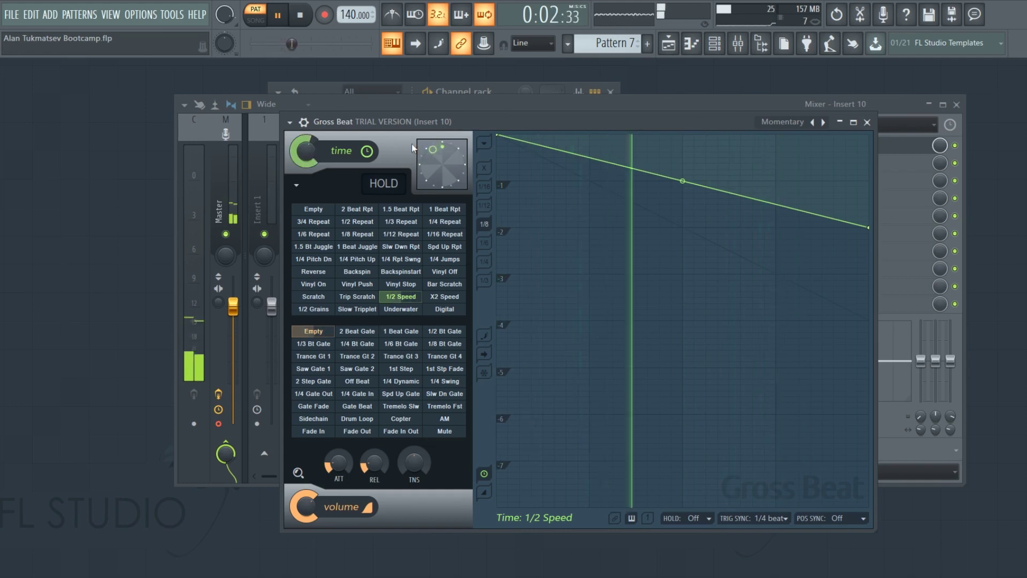
key("space")
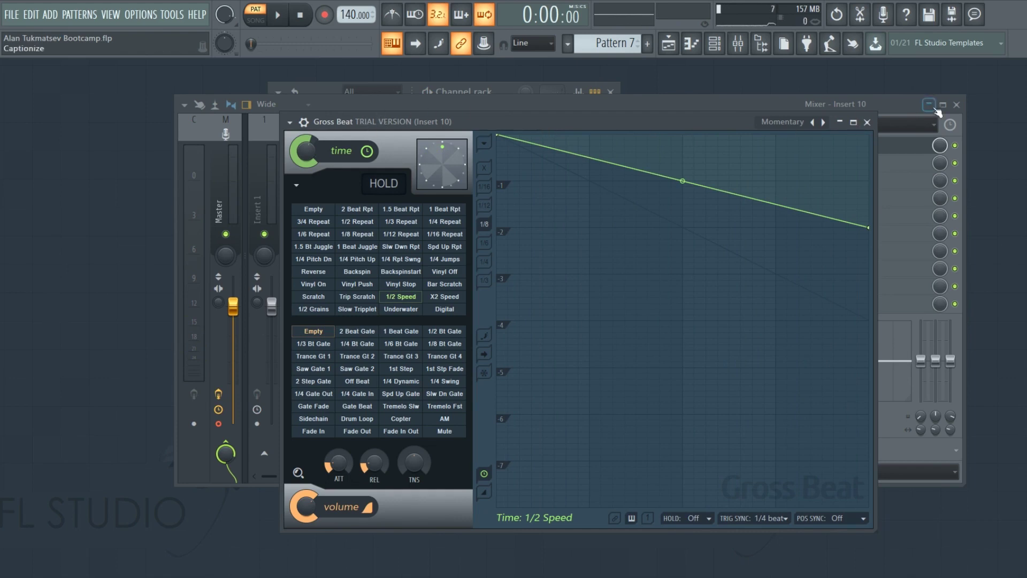
Hide the mixer and the channel rack and reposition the Gross Beat window in the middle of the workspace
key("F9")
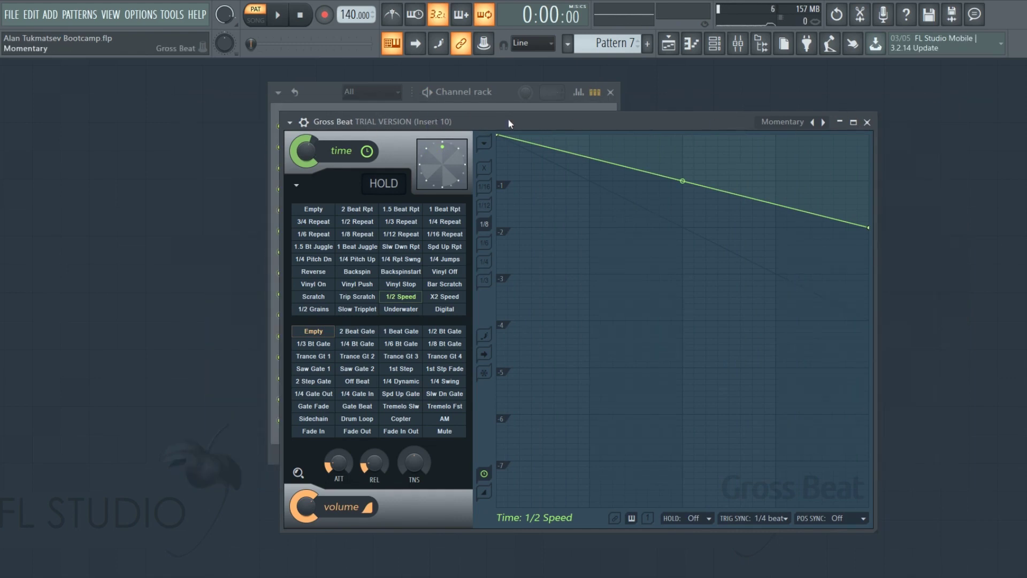
left_click(716, 45)
mouse_move(658, 120)
left_mouse_down()
mouse_move(622, 114)
mouse_move(652, 121)
mouse_move(639, 115)
left_mouse_up()
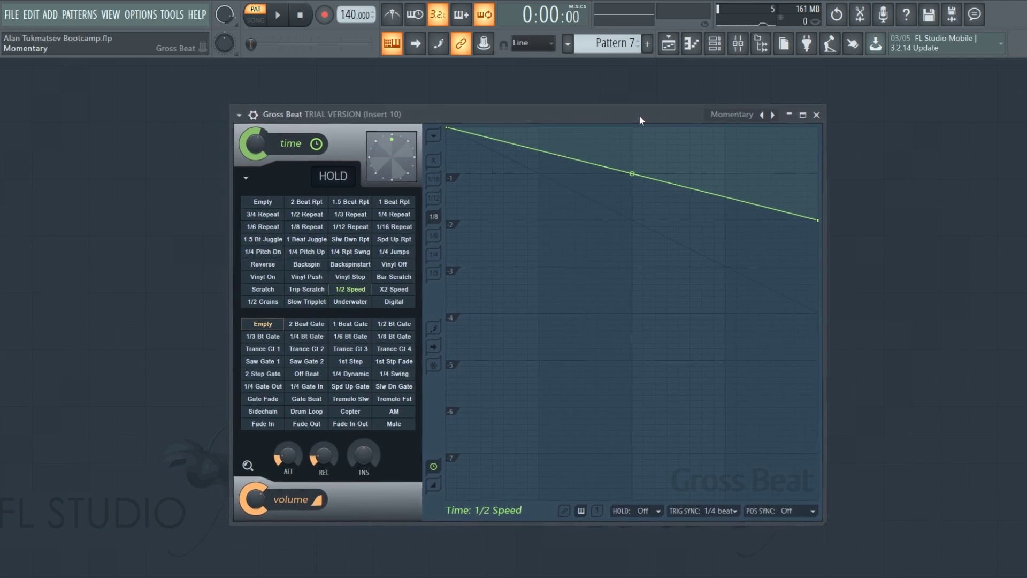
left_click_drag(625, 111, 663, 120)
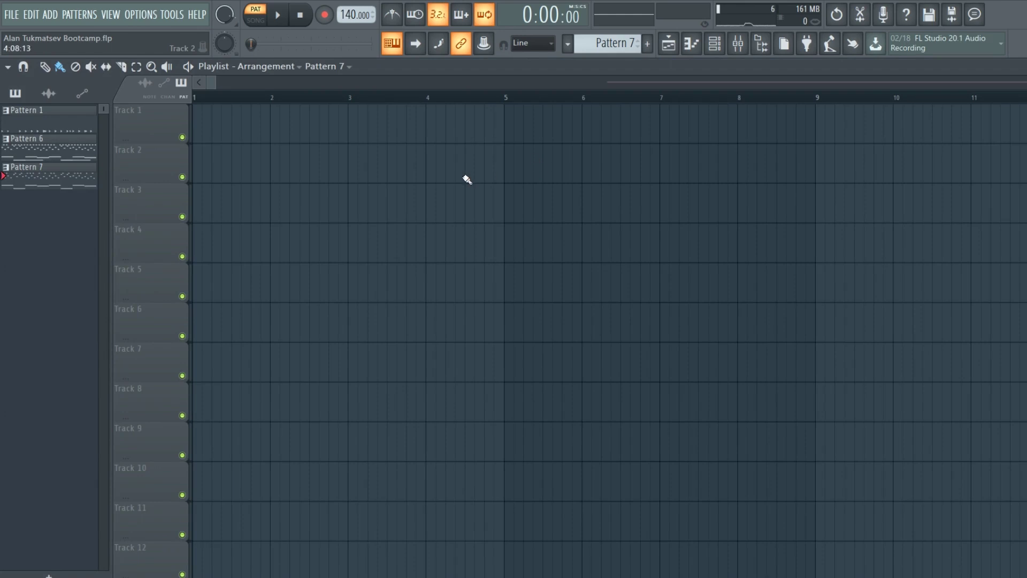
Place Pattern 7 at bar 1 on playlist Track 2, switch to song mode and select bars 1 to 4
left_click_drag(467, 180, 195, 179)
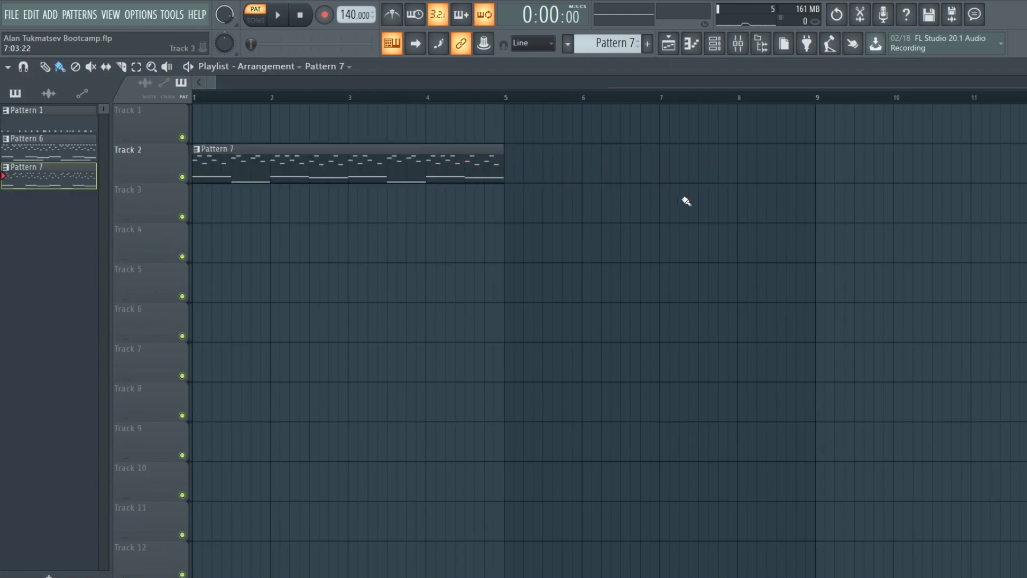
left_click(255, 20)
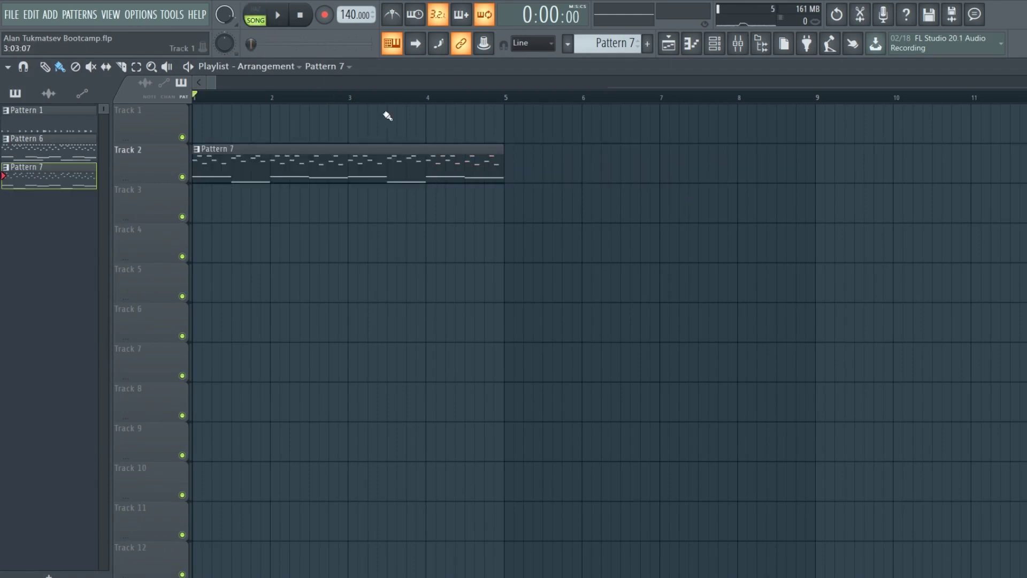
left_click_drag(506, 96, 194, 97)
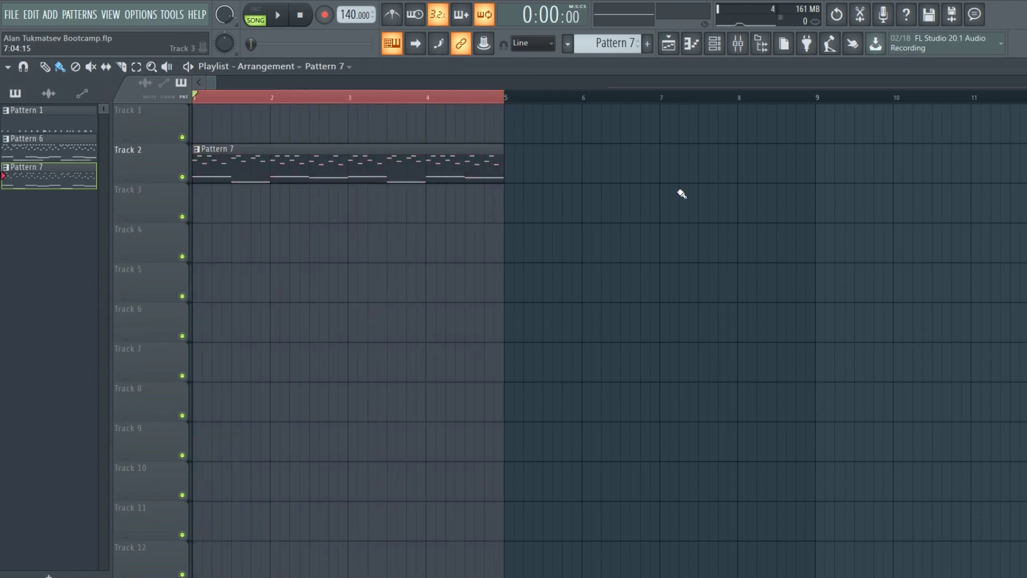
Bring the mixer up over the playlist and select the Master track
left_click(738, 43)
left_click_drag(583, 107, 716, 115)
left_click(363, 200)
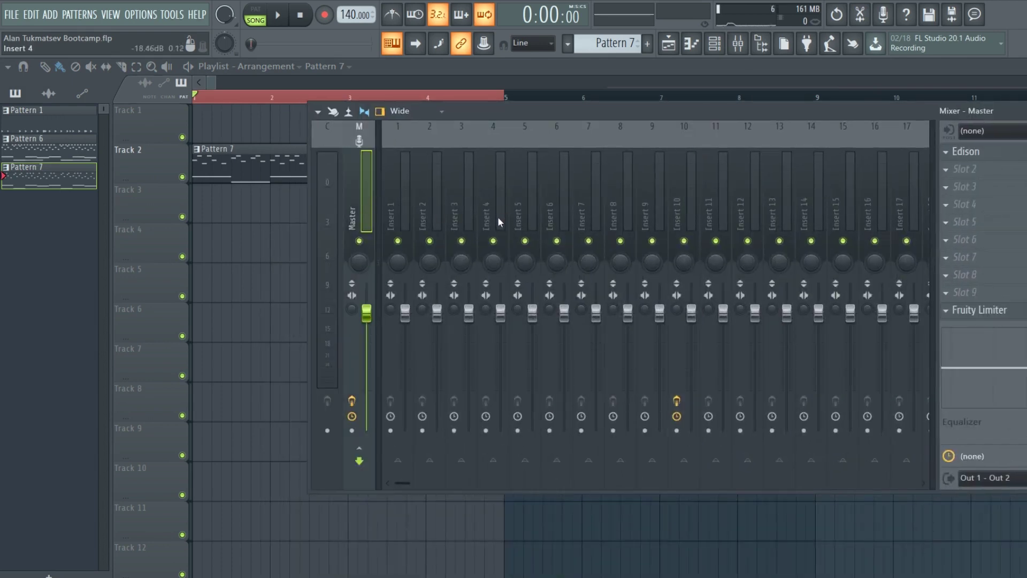
Record a short test of the song in Edison on the Master, erase the recording and close Edison
left_click(966, 152)
left_click(393, 139)
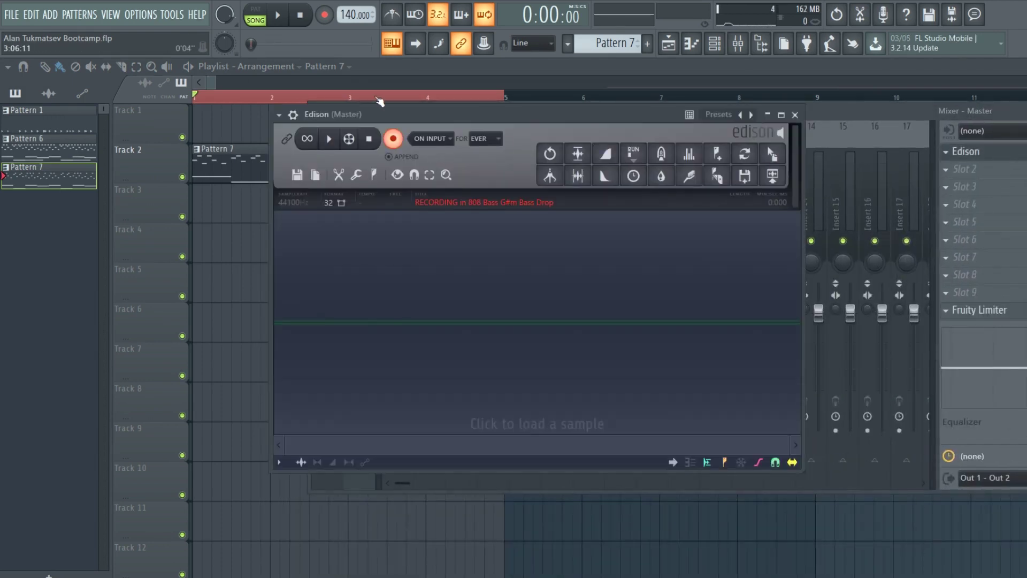
left_click(278, 15)
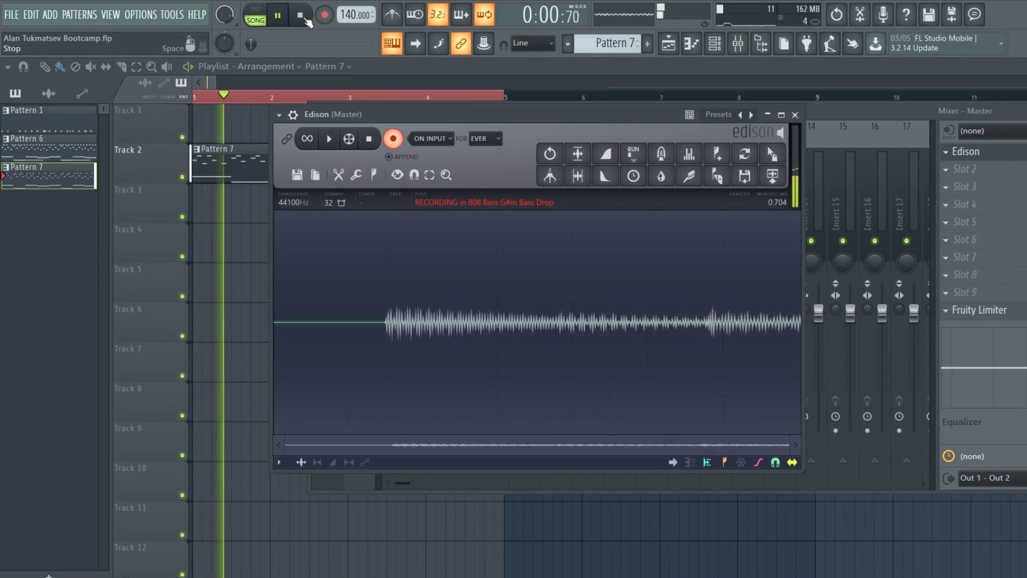
left_click(301, 15)
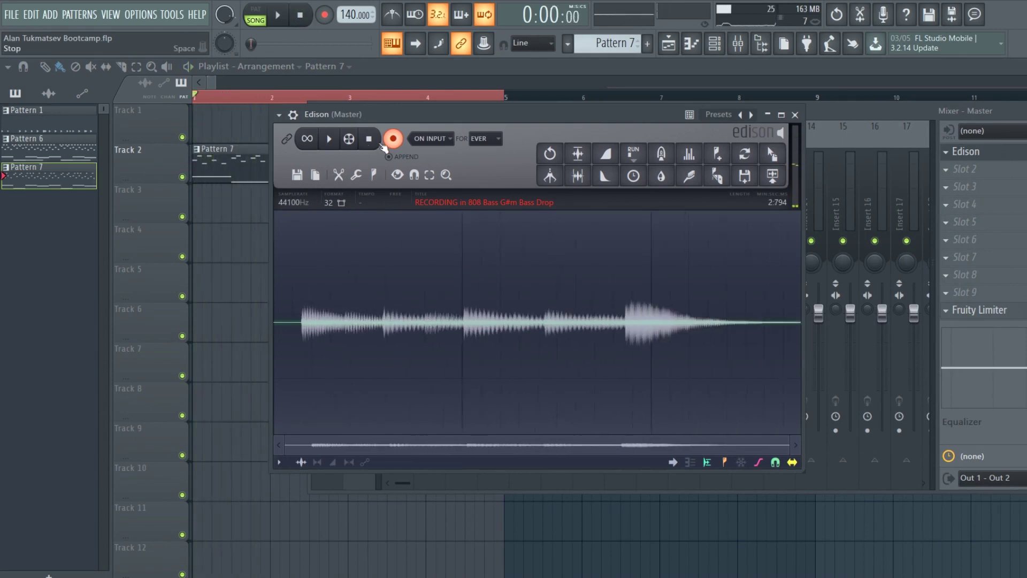
key("ctrl+a")
key("Delete")
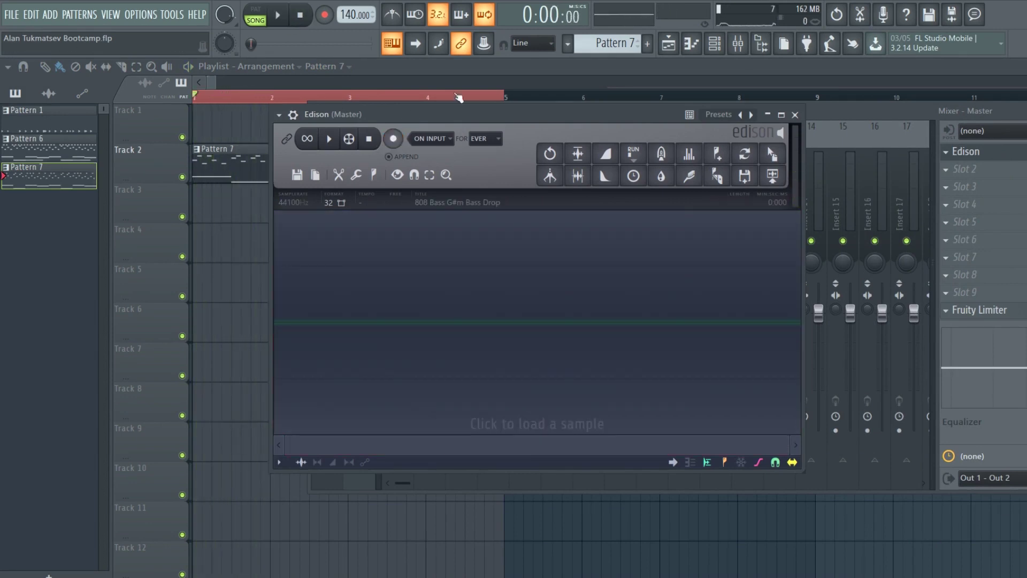
left_click(795, 115)
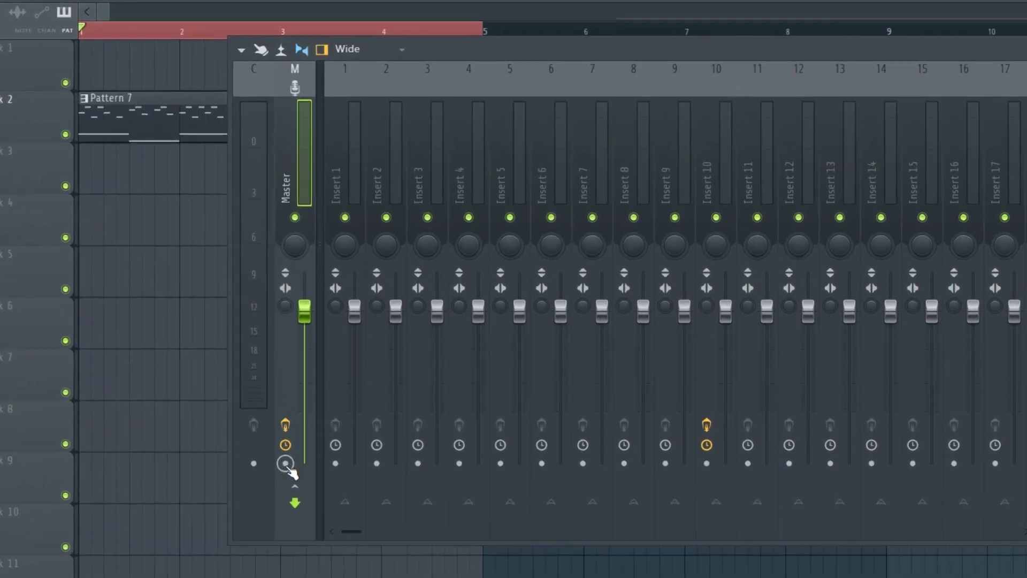
Render the armed Master track to an audio file for the selected four bars through the mixer's disk recording options
left_click(242, 50)
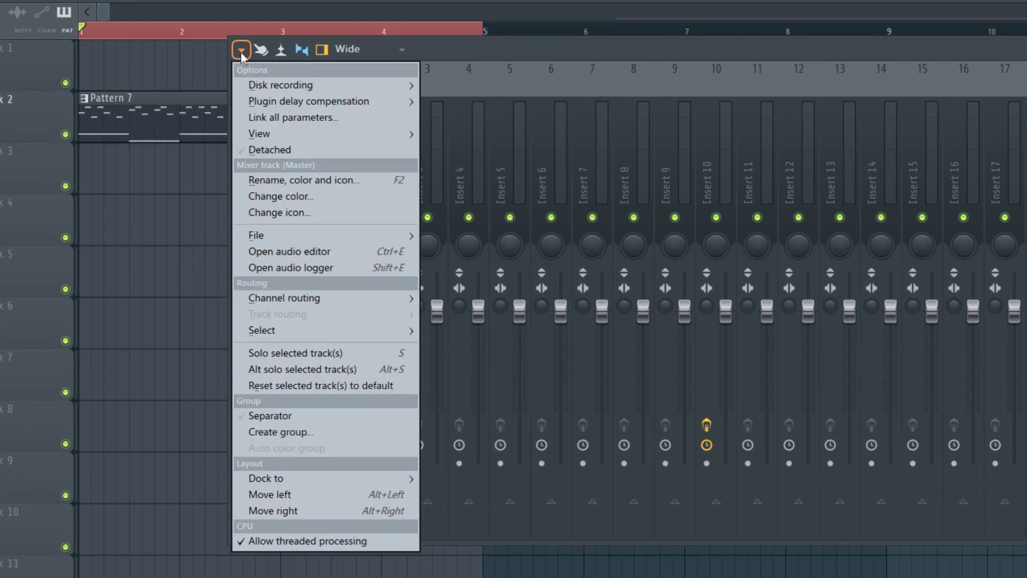
left_click(514, 91)
left_click(683, 441)
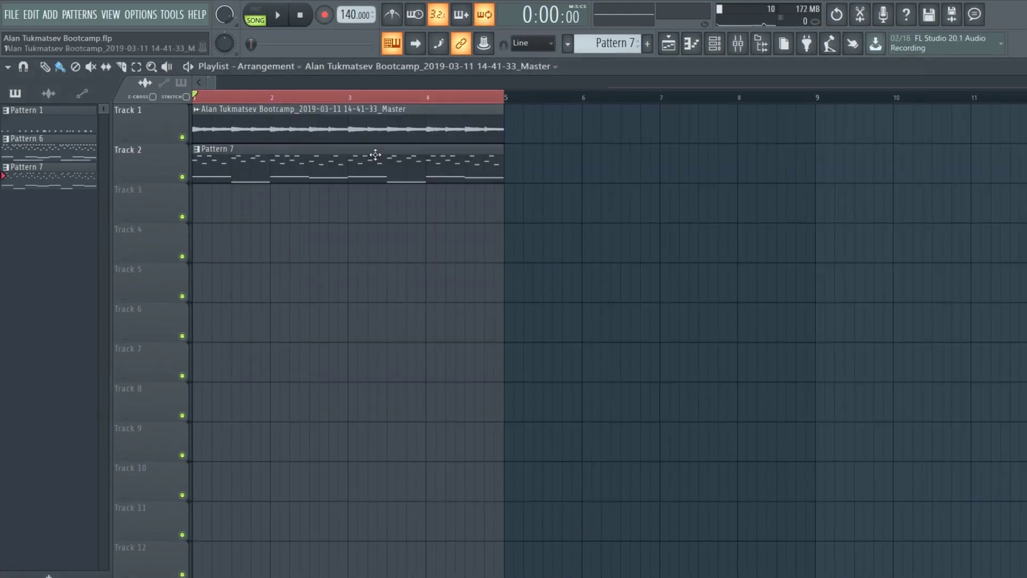
Delete the Pattern 7 clip from Track 2 and briefly play the rendered audio clip
right_click(375, 155)
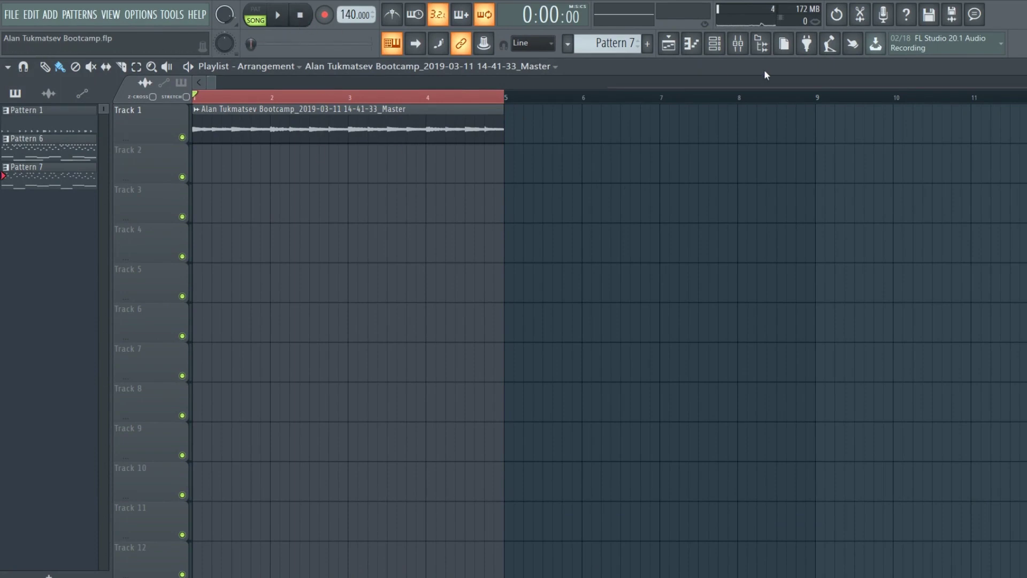
key("space")
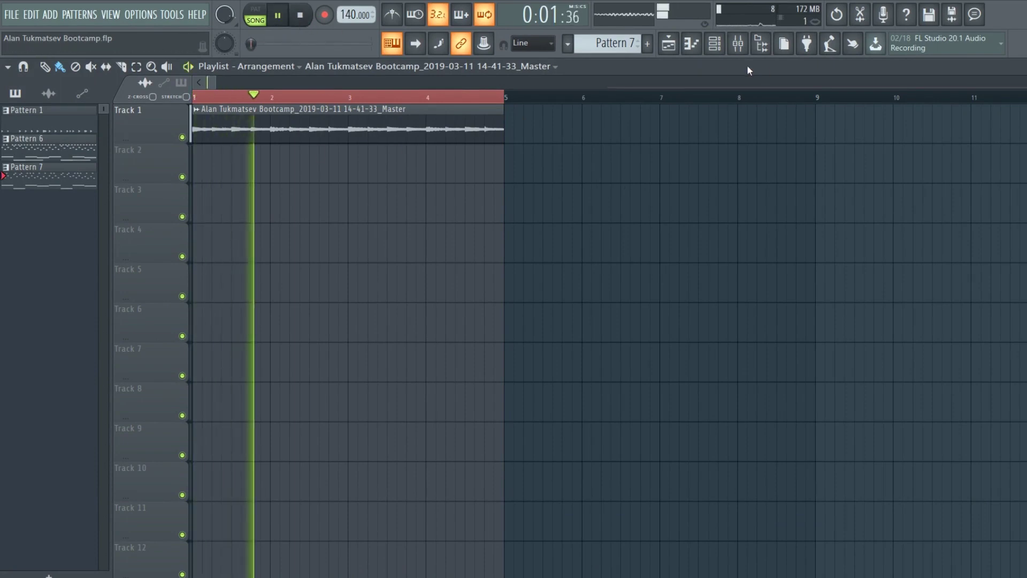
key("space")
Remove Gross Beat from the first effect slot of Insert 10 and close the mixer
left_click(738, 43)
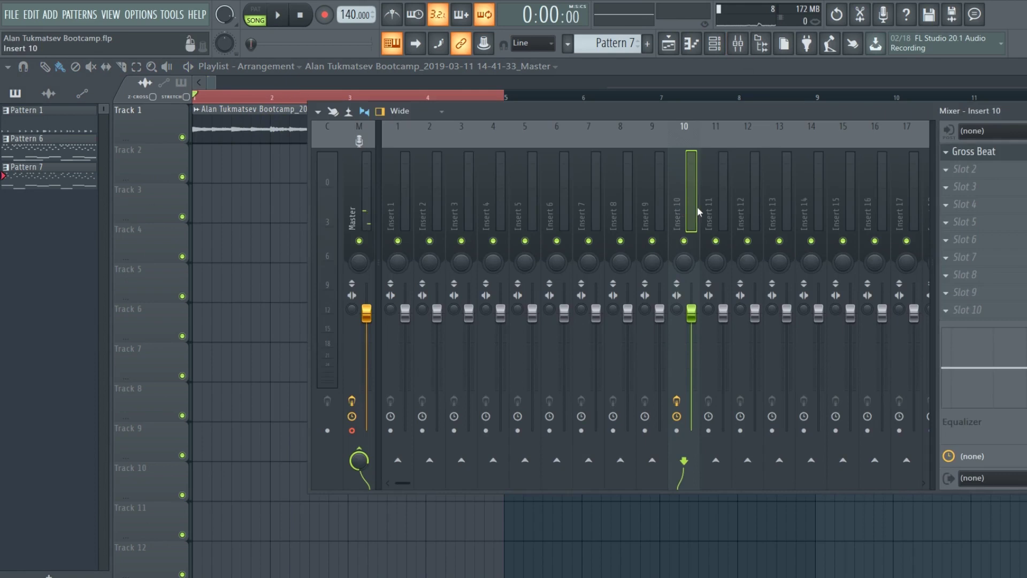
left_click(950, 155)
mouse_move(950, 167)
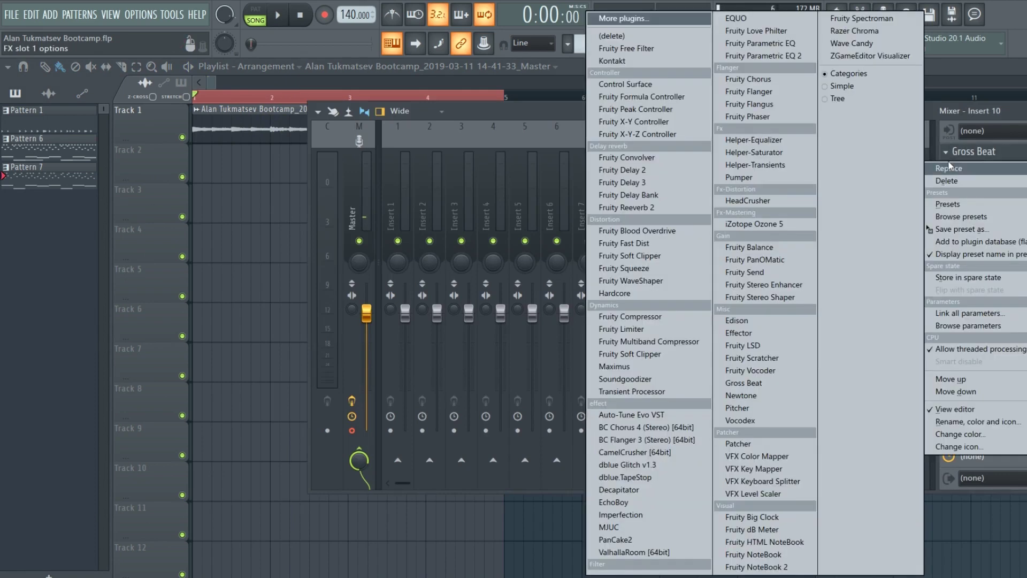
left_click(637, 35)
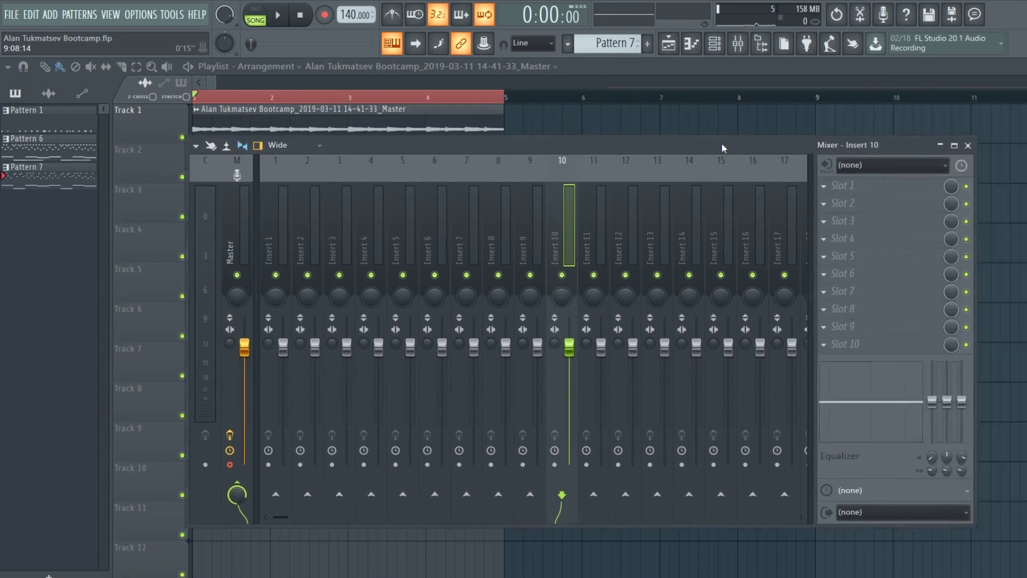
left_click_drag(721, 142, 744, 153)
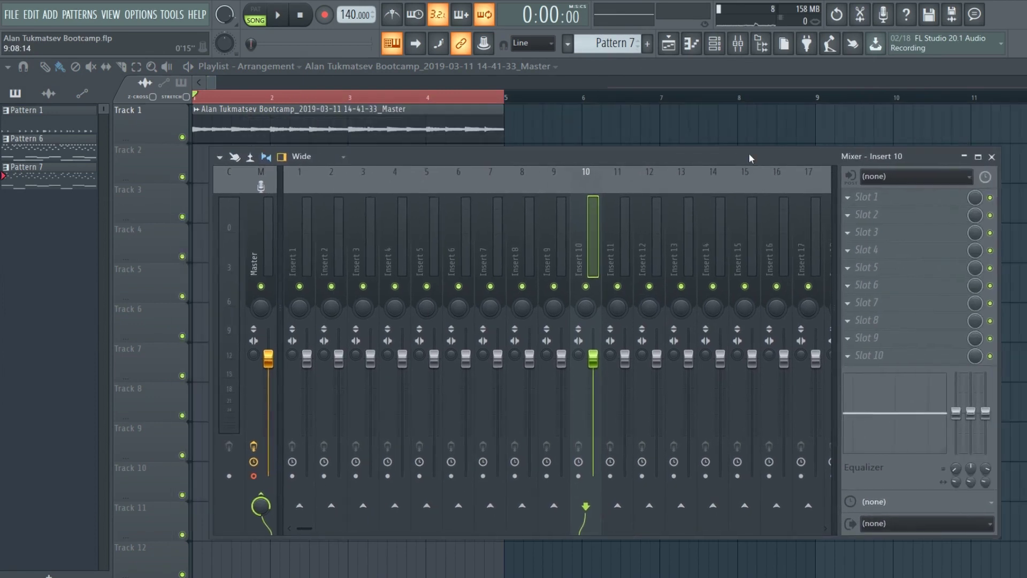
left_click(992, 158)
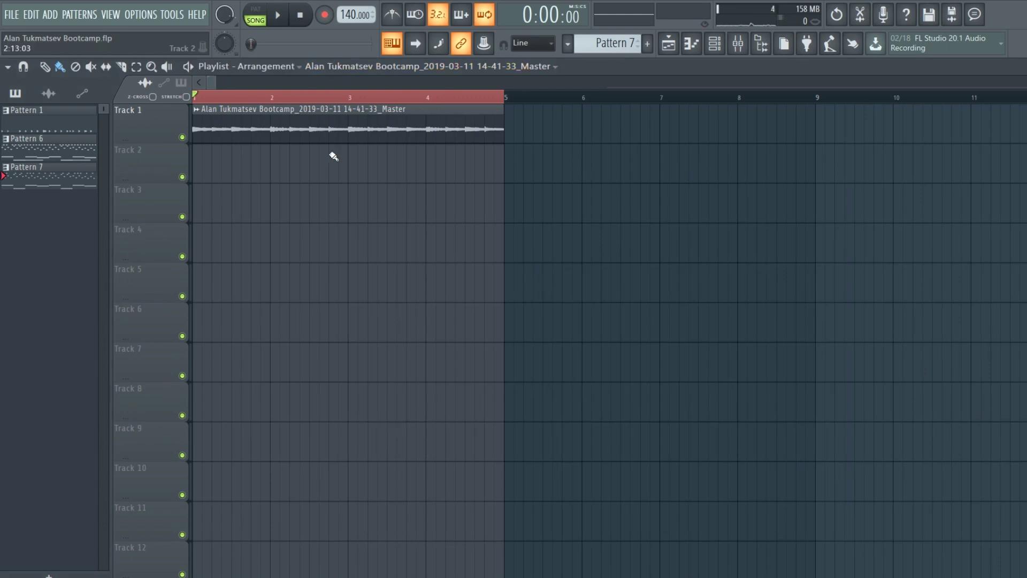
Move the rendered audio clip to Track 2 at bar 1 and clear the four-bar time selection
left_click_drag(215, 82, 212, 82)
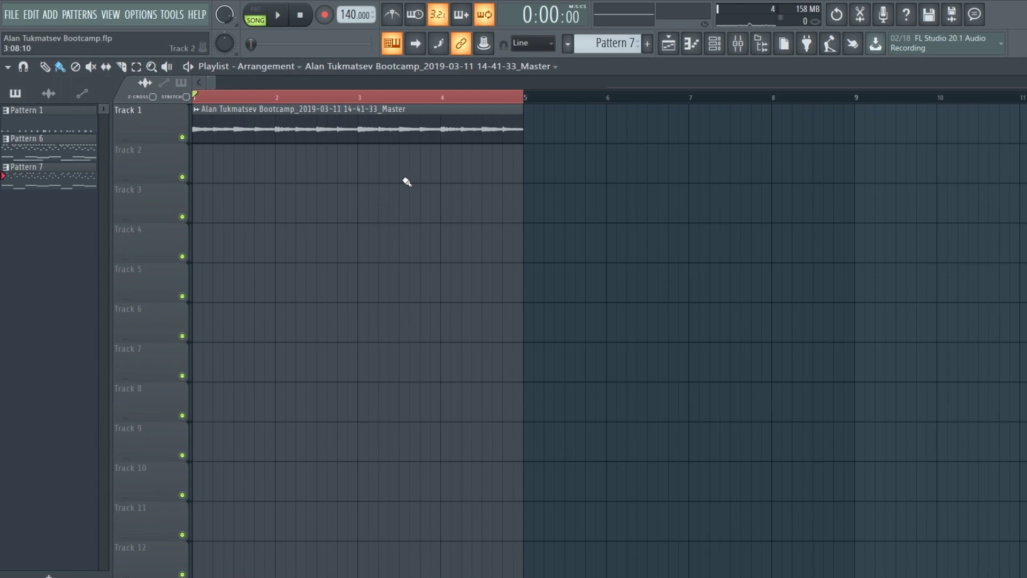
left_click_drag(333, 119, 323, 159)
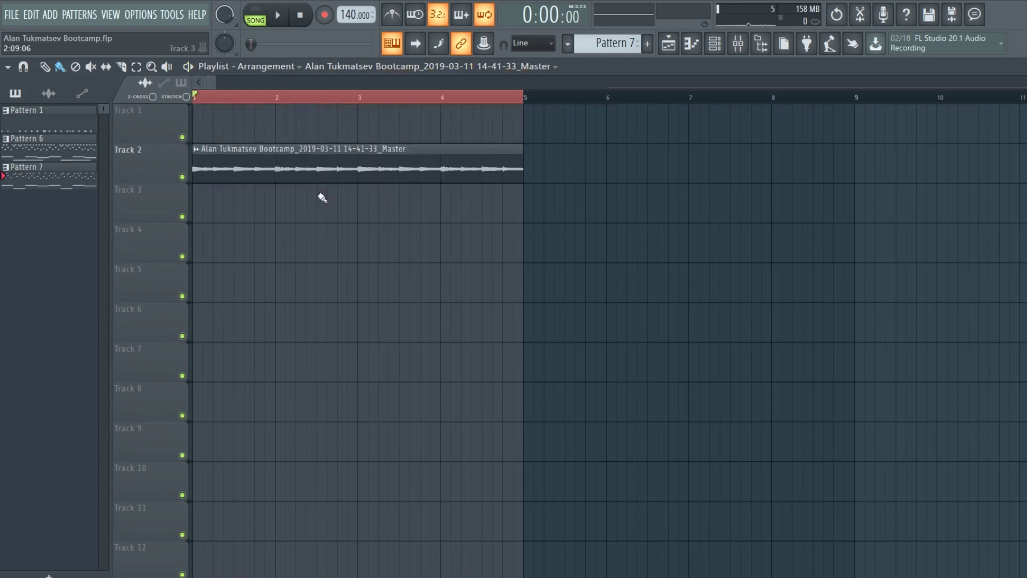
left_click(276, 96)
left_click(297, 15)
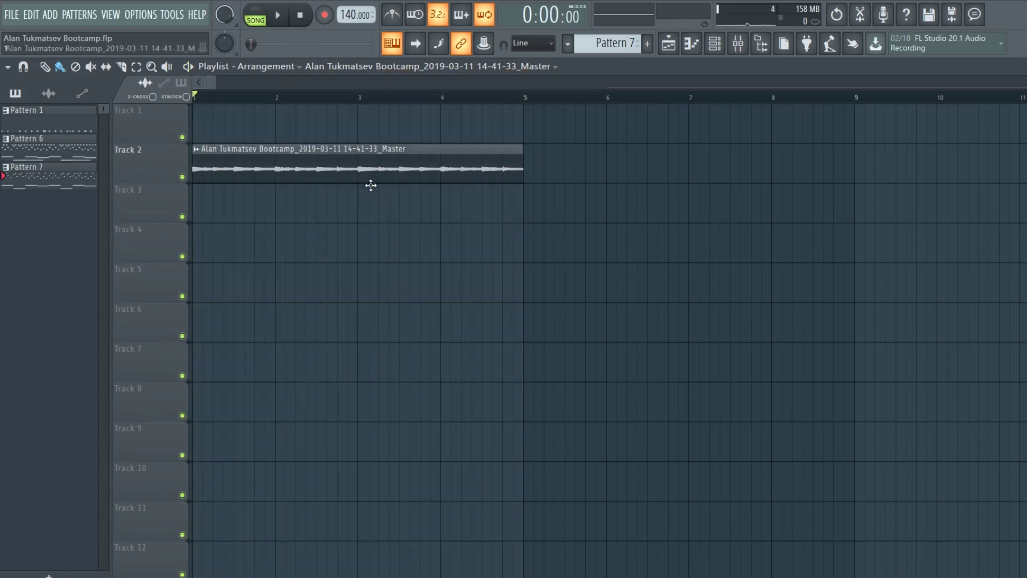
left_click_drag(367, 170, 420, 259)
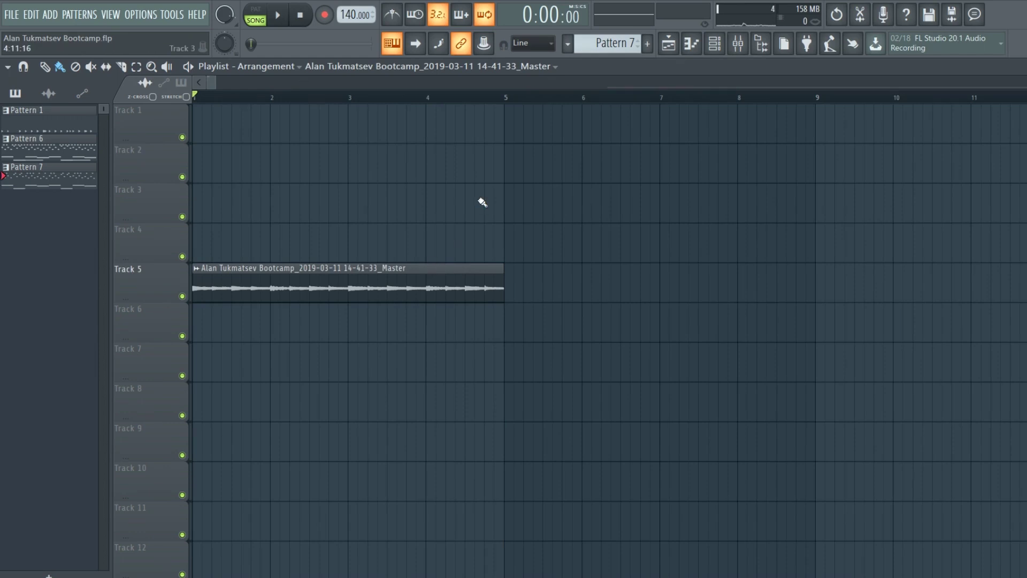
left_click_drag(428, 273, 400, 144)
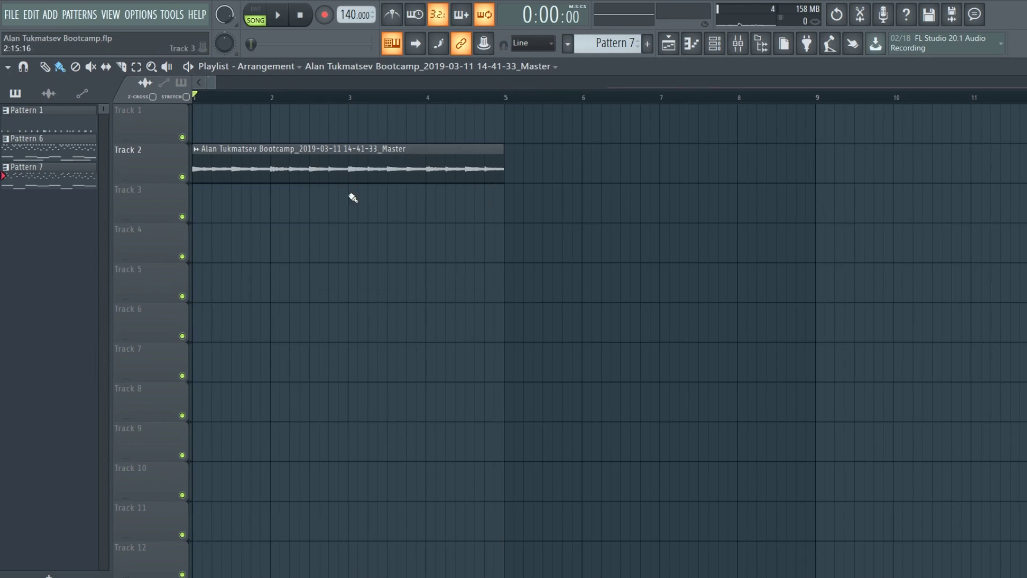
Close all windows, look over the Lead 2 notes in the piano roll, and return to the playlist
left_click(111, 14)
left_click(177, 191)
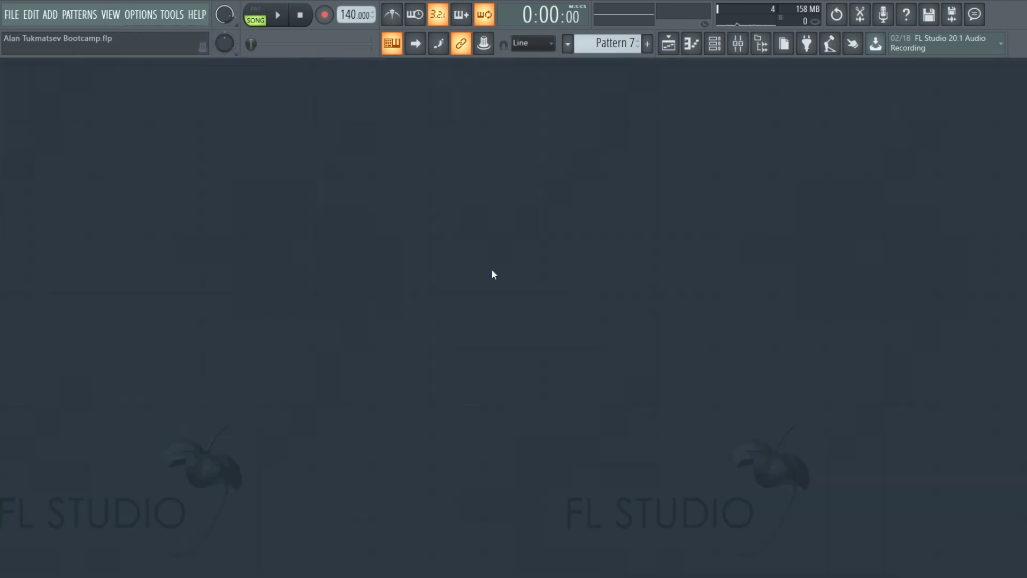
left_click(715, 45)
left_click(464, 371)
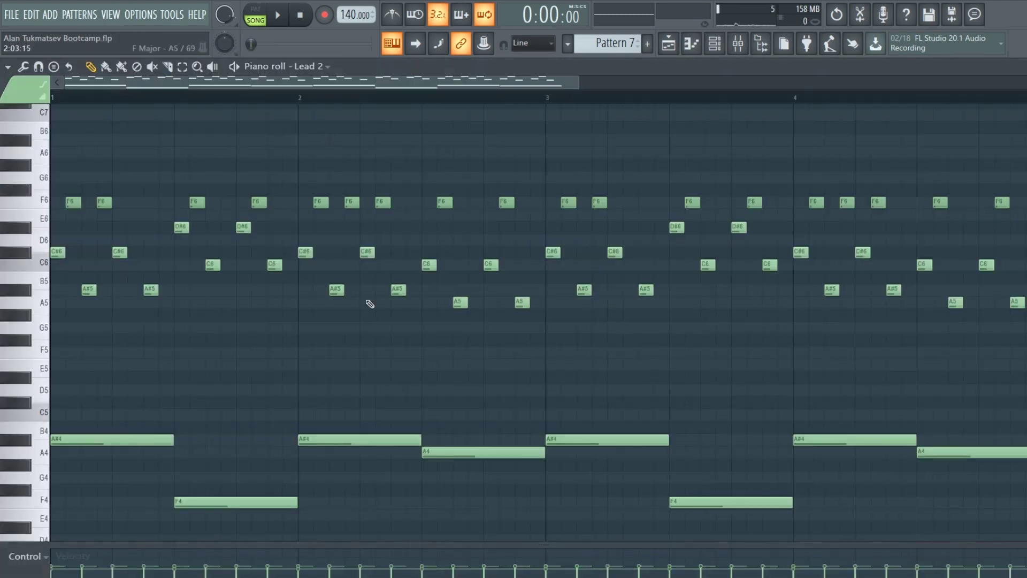
left_click(111, 15)
left_click(163, 192)
left_click(668, 43)
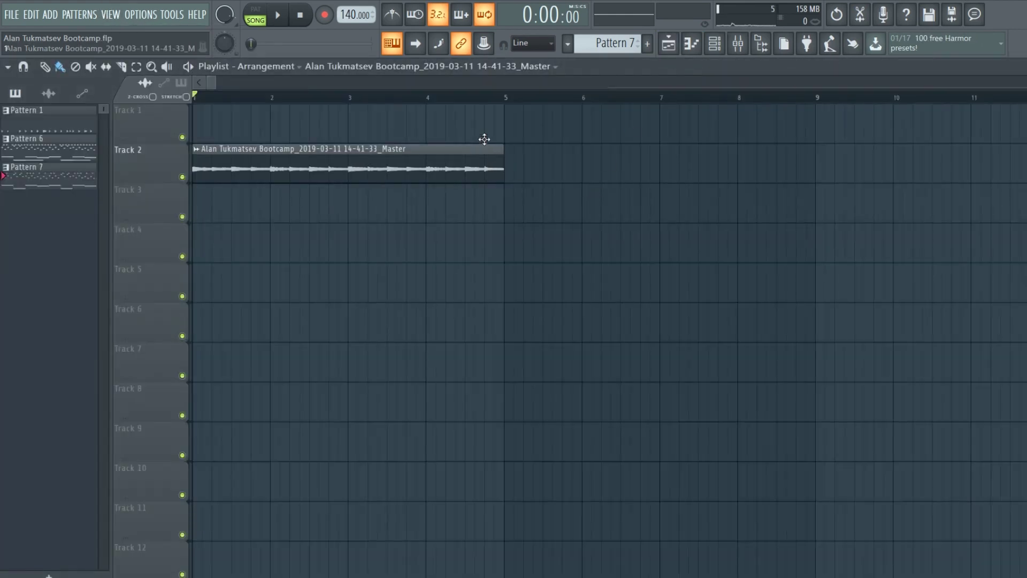
Move the rendered audio clip to Track 1 at bar 1 and show about 24 bars of the playlist
left_click_drag(484, 141, 485, 102)
left_click_drag(225, 88, 332, 145)
left_click_drag(237, 85, 228, 84)
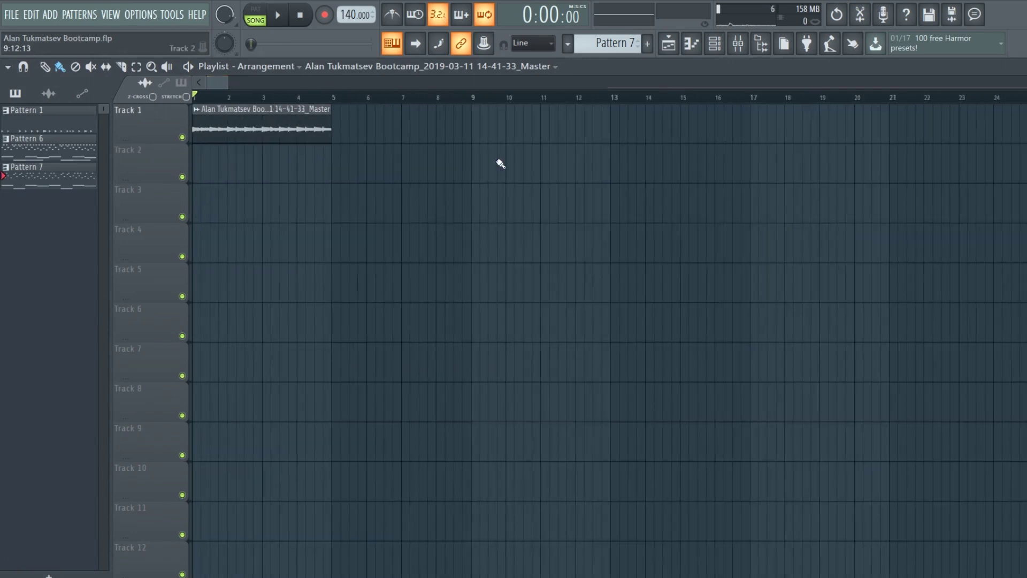